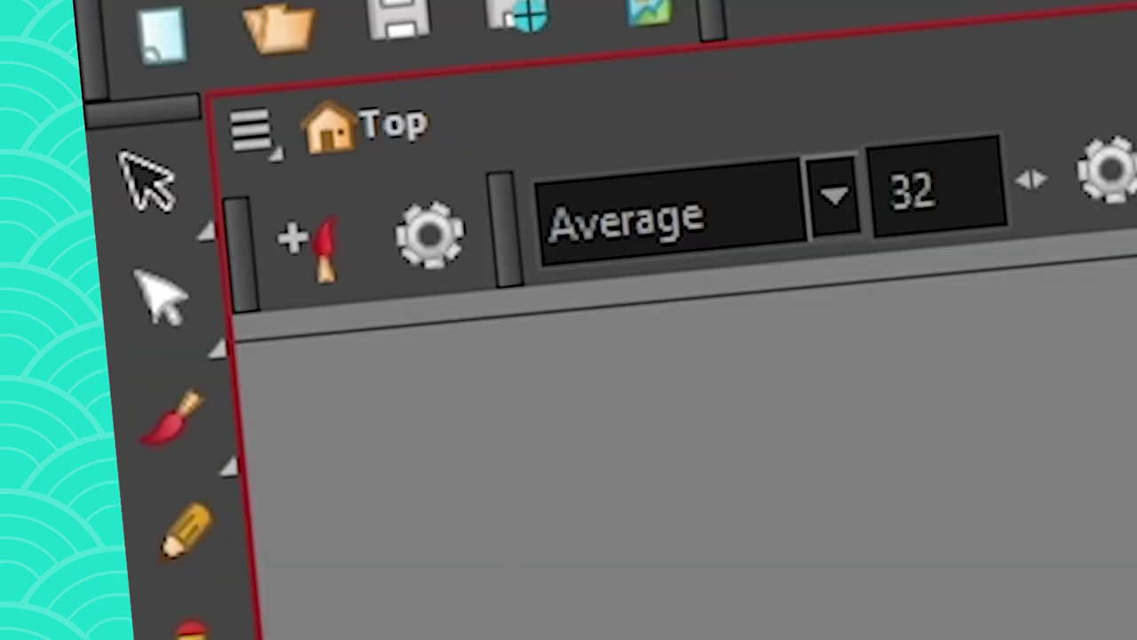
Step: Go through the Pencil, Brush and Paint tools and choose the Cutter tool
click(229, 553)
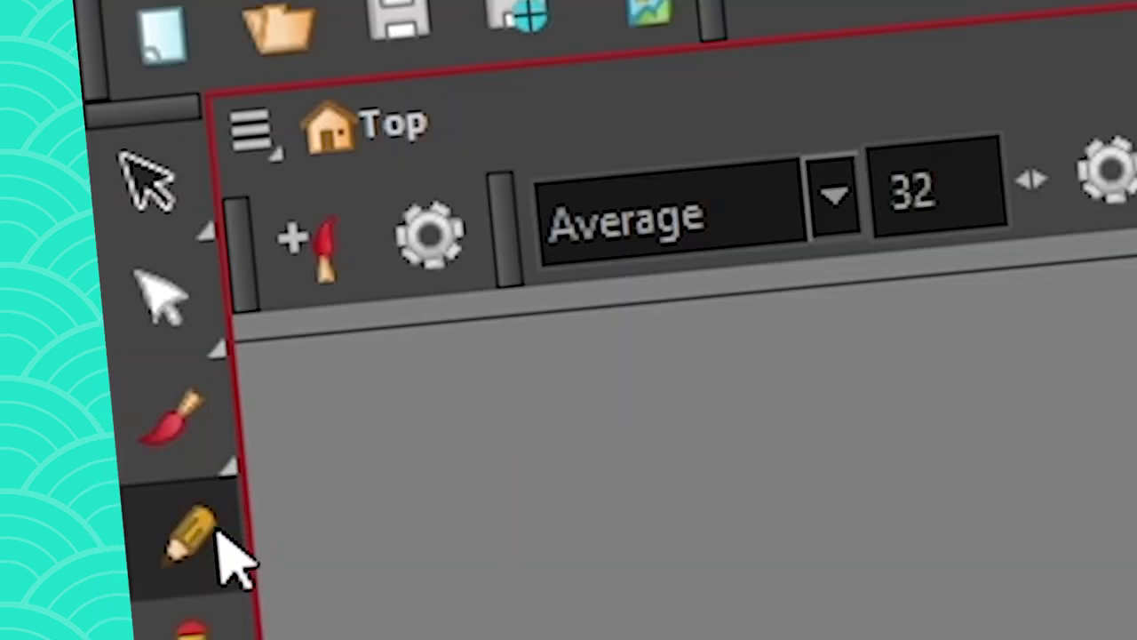
click(220, 437)
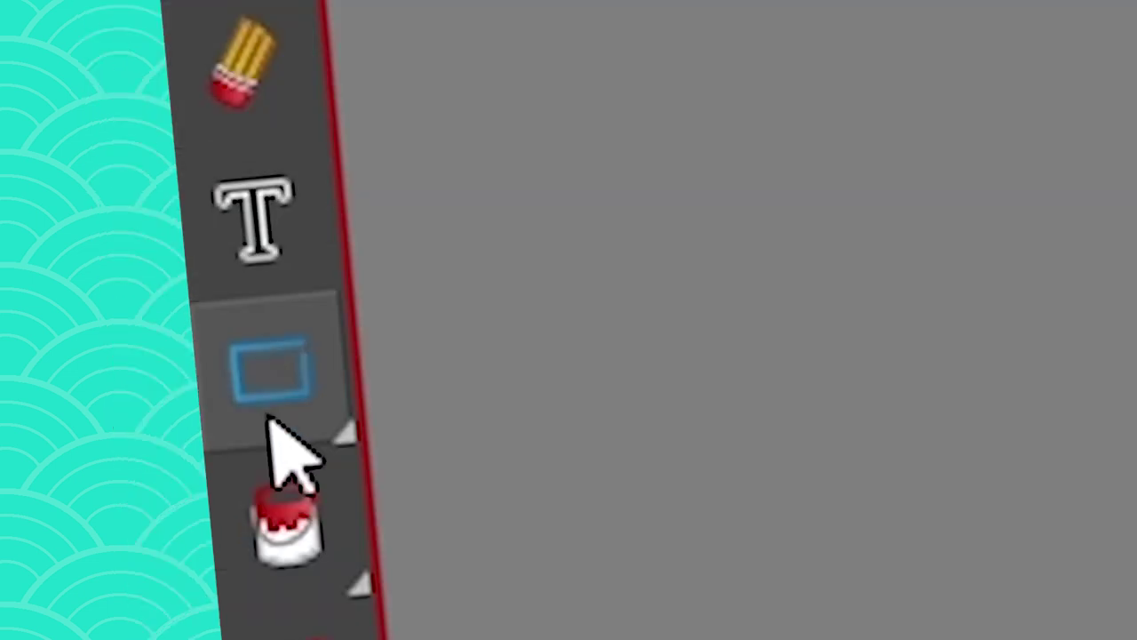
click(294, 526)
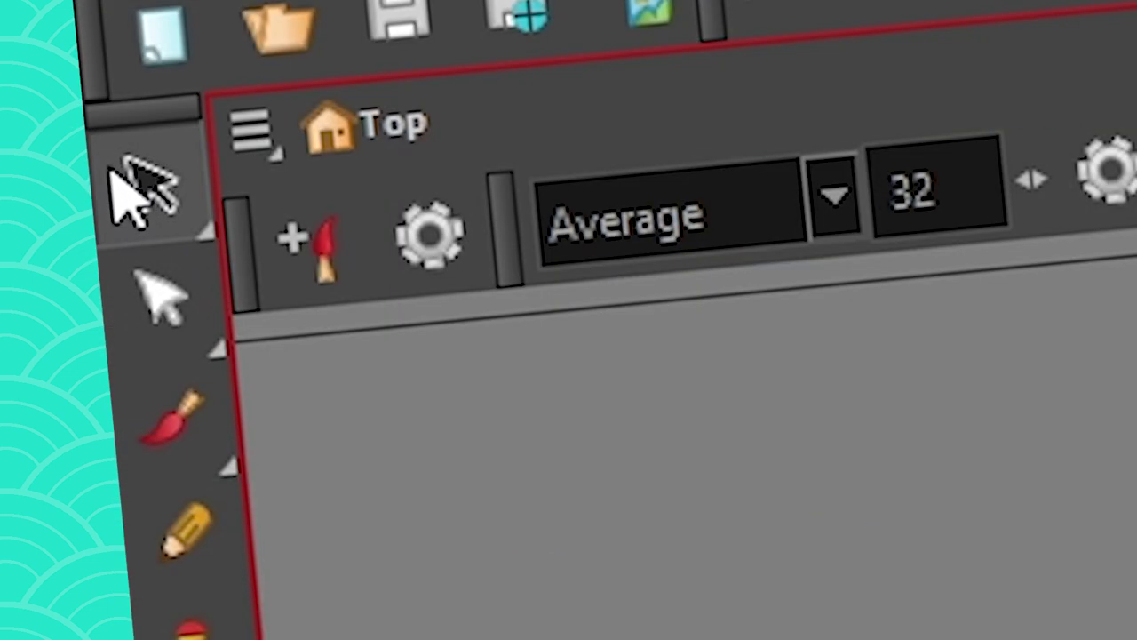
click(119, 177)
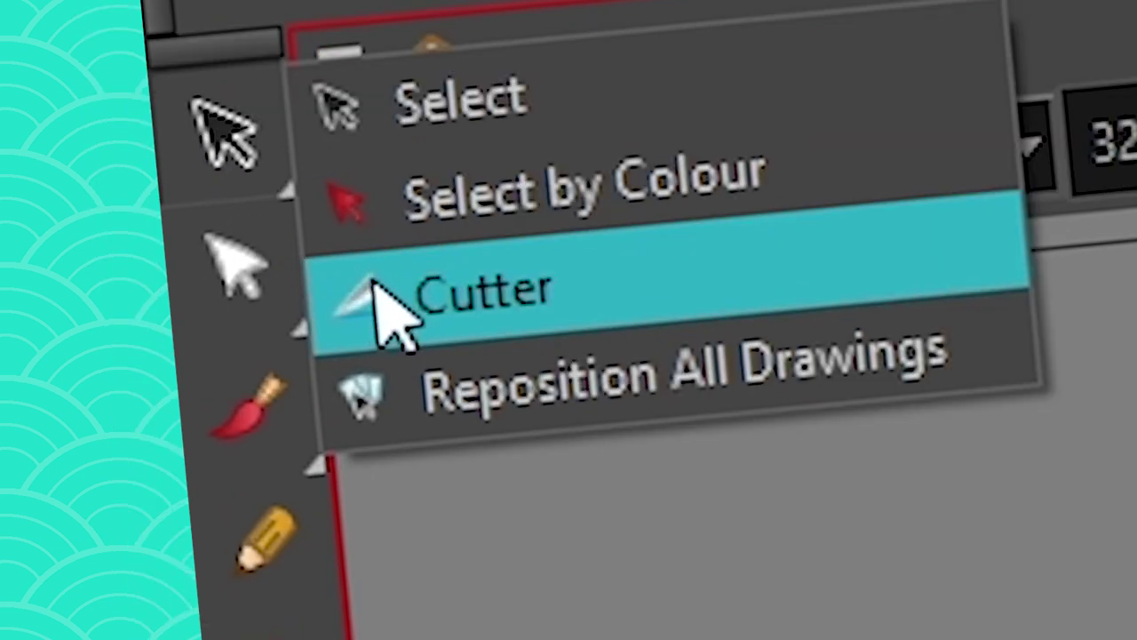
click(391, 306)
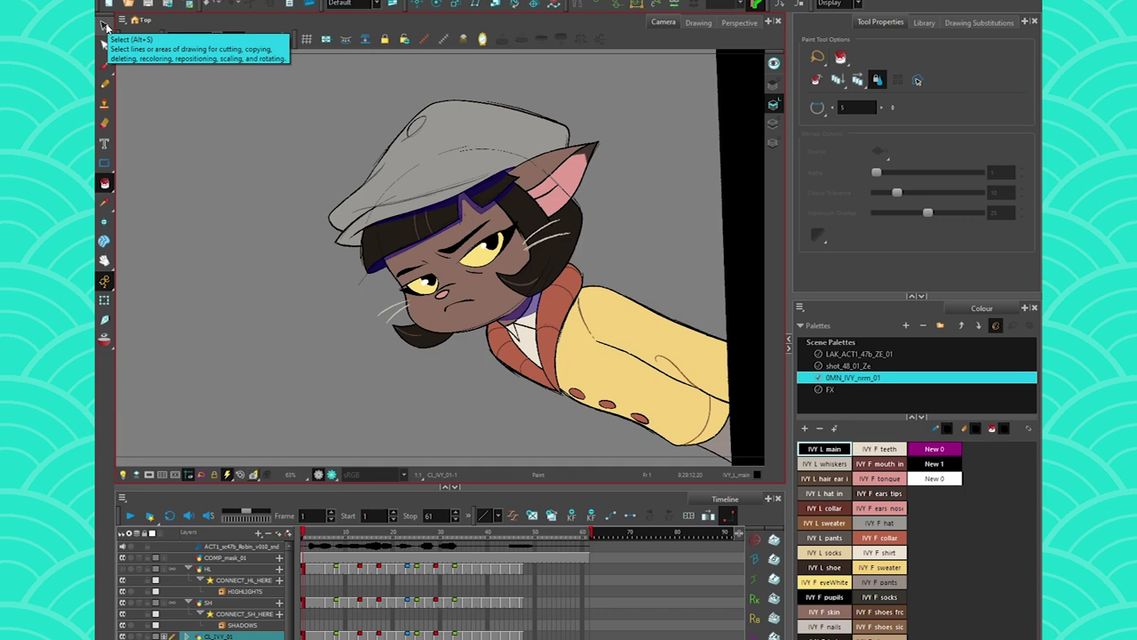
Step: Pencil two long upright strokes and two crossing strokes in the empty area beside the character's face
key(alt+/)
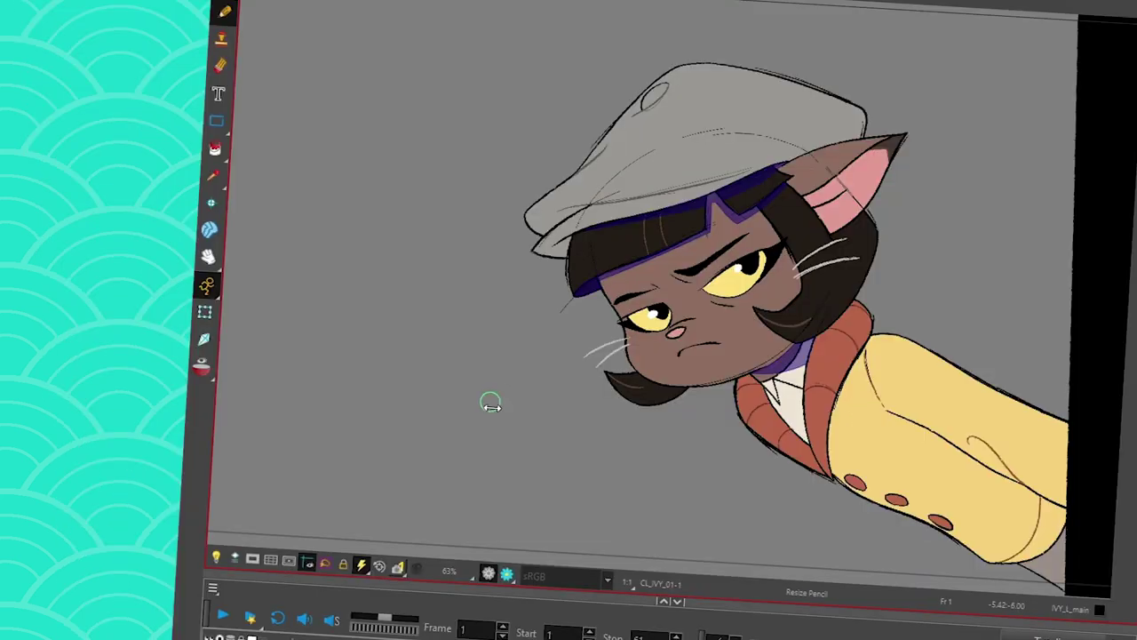
drag(230, 145, 288, 452)
drag(366, 111, 369, 490)
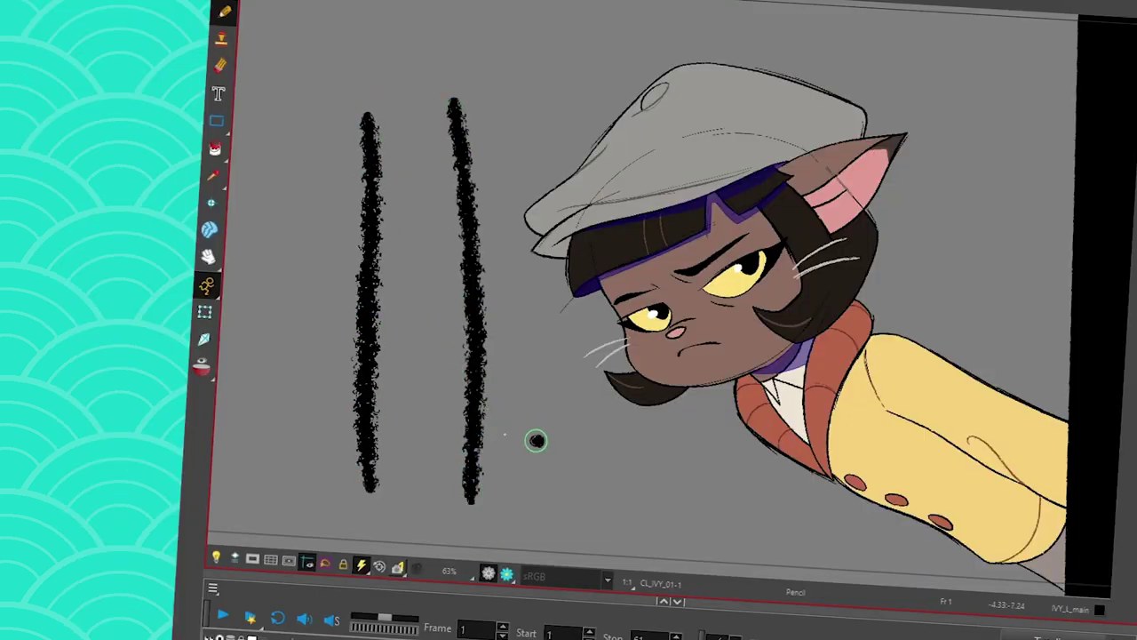
drag(538, 439, 336, 401)
drag(507, 161, 322, 185)
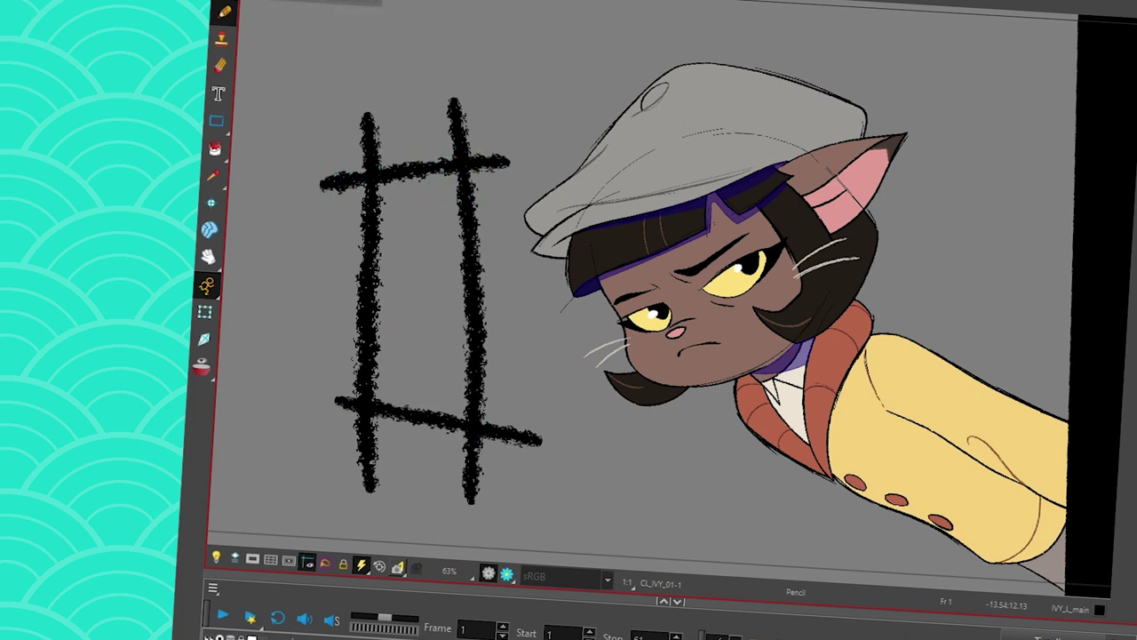
Step: Activate the Cutter and delete the practice grid strokes beside the character's face
key(alt+t)
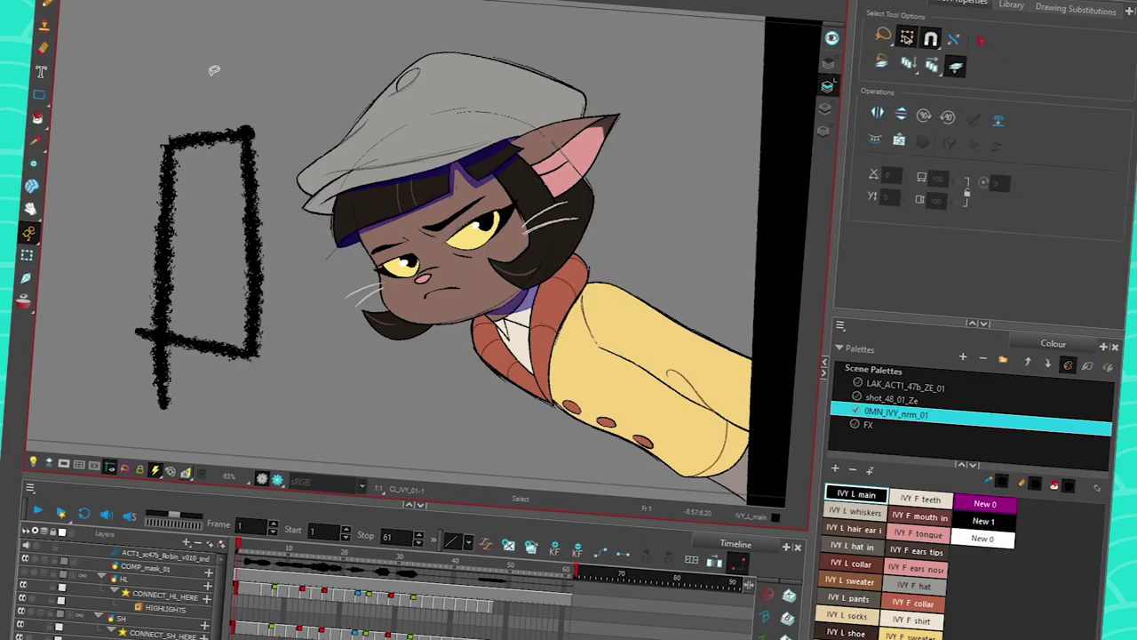
click(436, 321)
key(Delete)
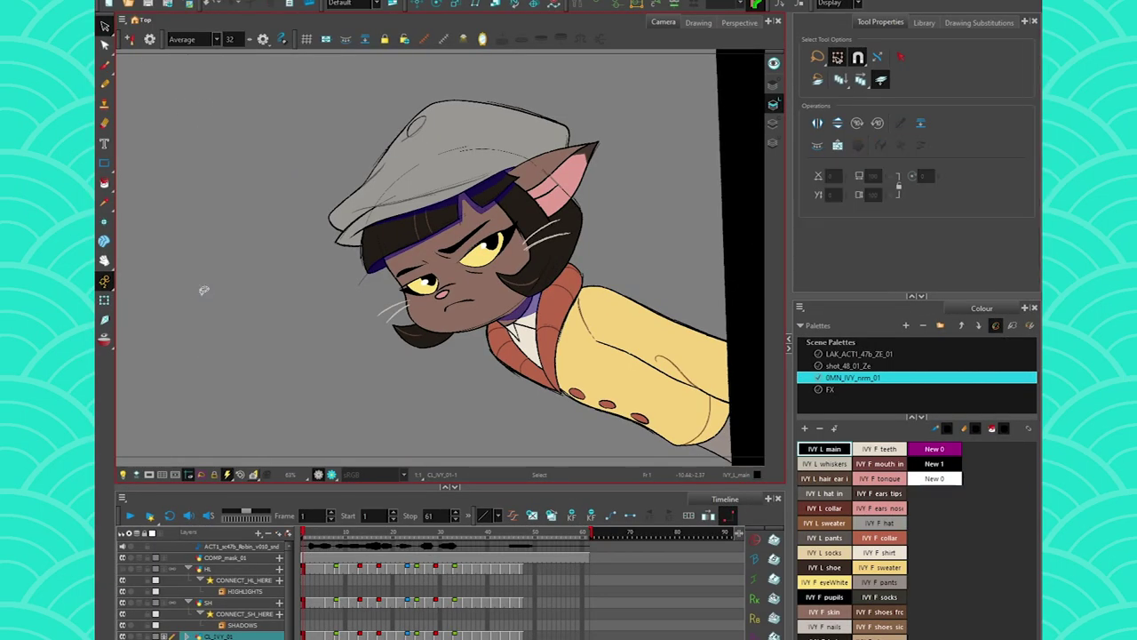
Step: Pencil a large open loop beside the character's face and a short stroke crossing its two open ends
key(alt+slash)
mouse_move(391, 405)
mouse_down()
mouse_move(299, 171)
mouse_move(153, 190)
mouse_move(311, 399)
mouse_up()
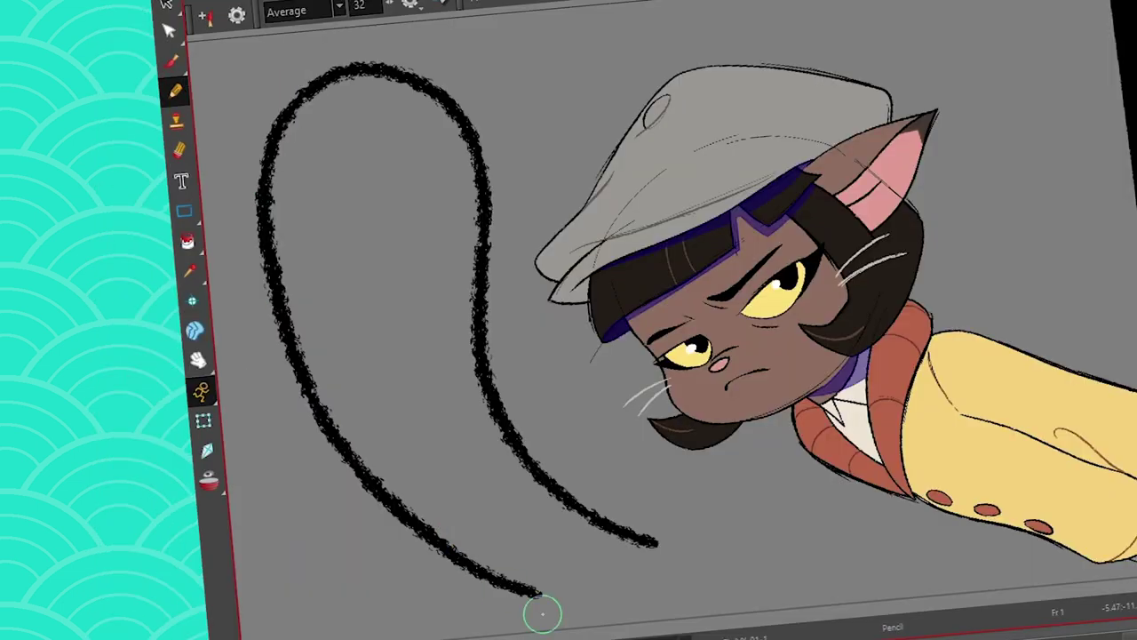
drag(656, 521, 502, 586)
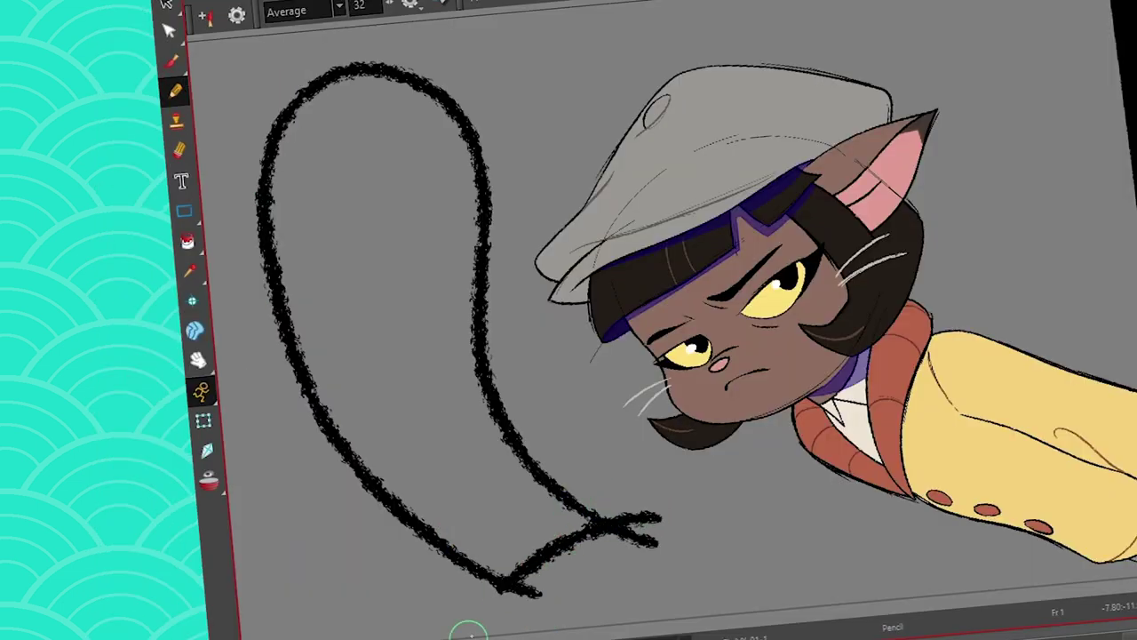
Step: Trim the loop's two ends that overhang the closing stroke with the Cutter
click(164, 8)
click(167, 10)
click(199, 41)
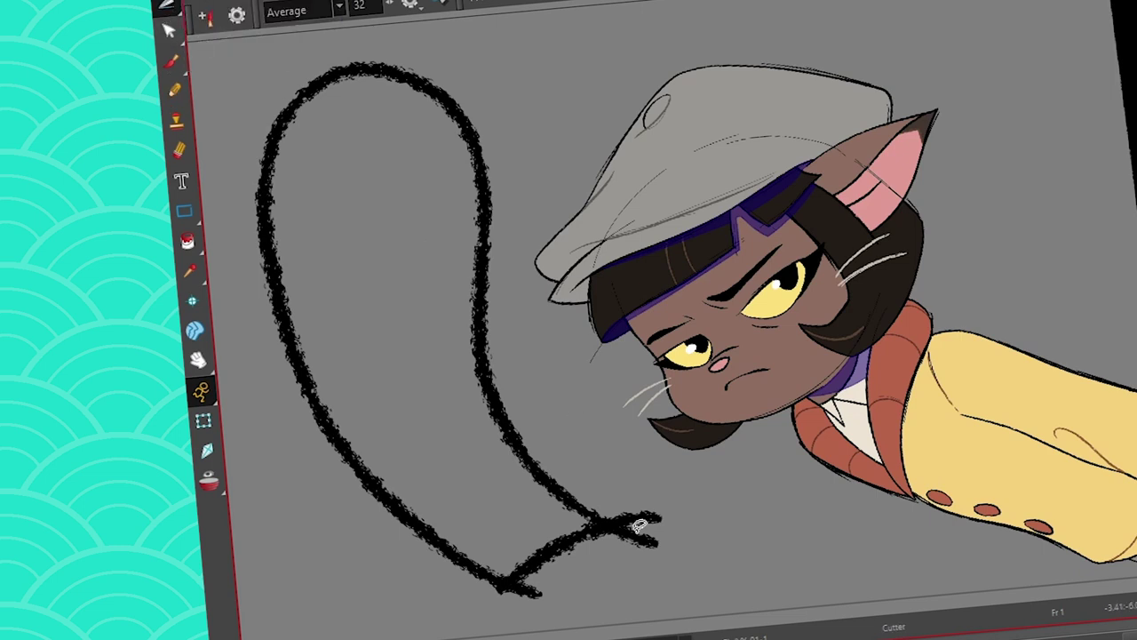
drag(641, 526, 629, 547)
drag(535, 576, 523, 611)
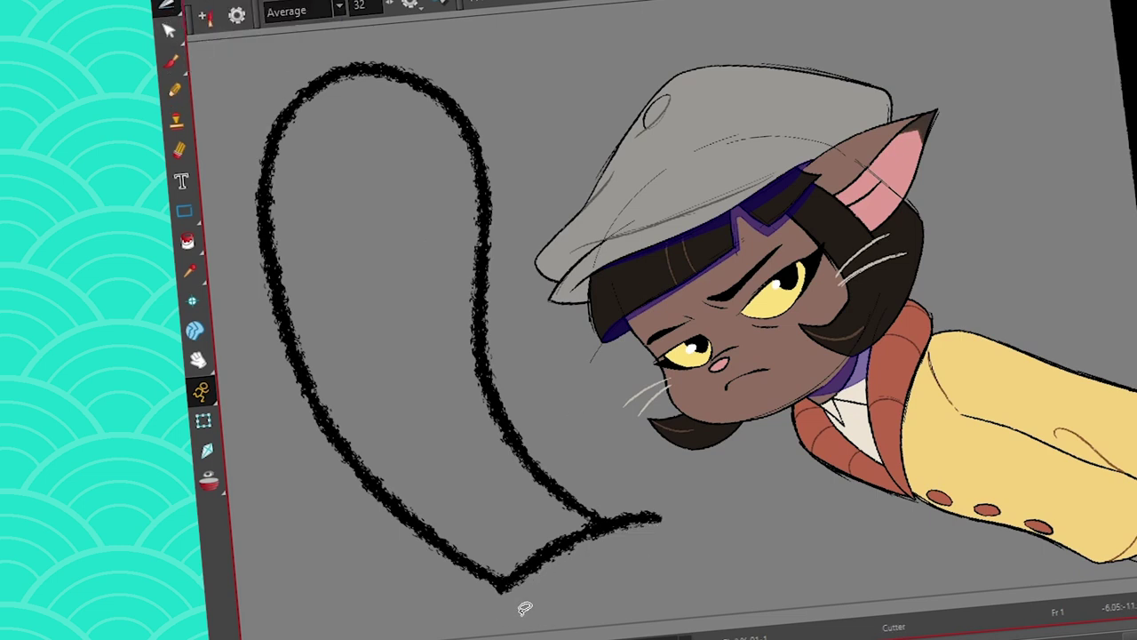
Step: Pencil three curved bands across the loop shape, redrawing the uppermost so it extends past both sides
click(175, 89)
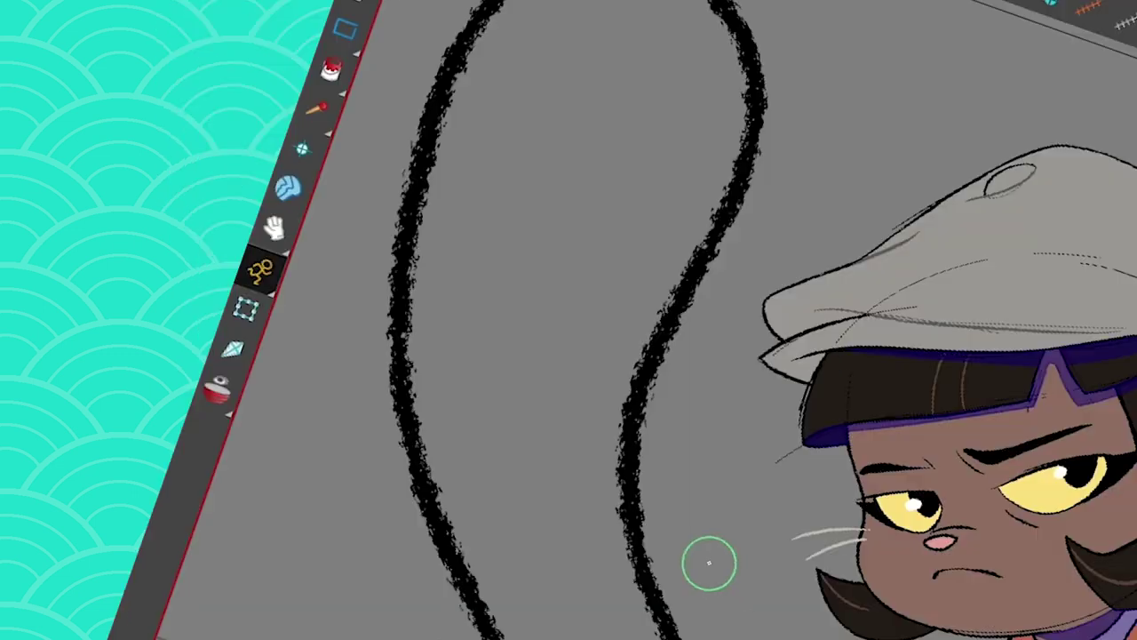
drag(583, 454, 384, 556)
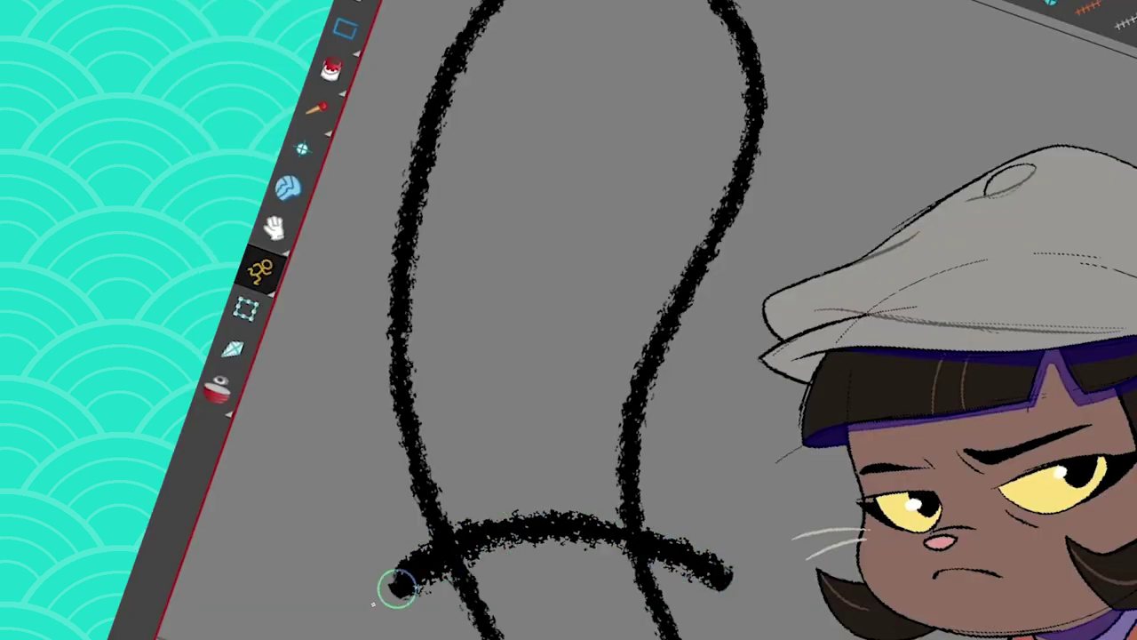
drag(699, 444, 349, 382)
mouse_move(769, 229)
mouse_down()
mouse_move(475, 115)
mouse_move(424, 115)
mouse_up()
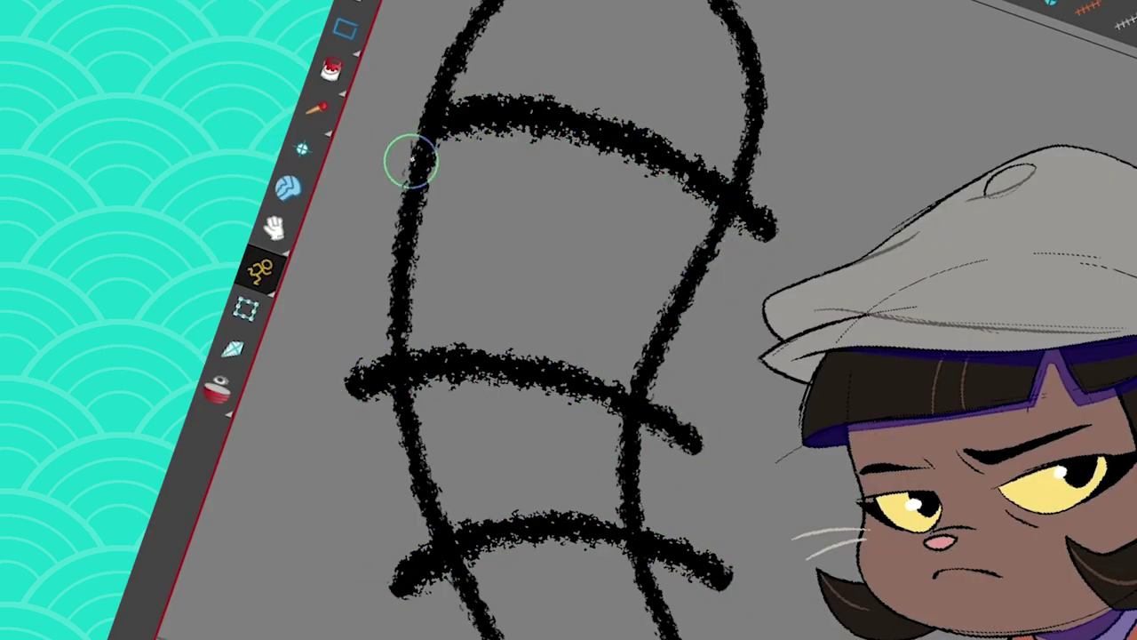
key(ctrl+z)
drag(771, 226, 360, 138)
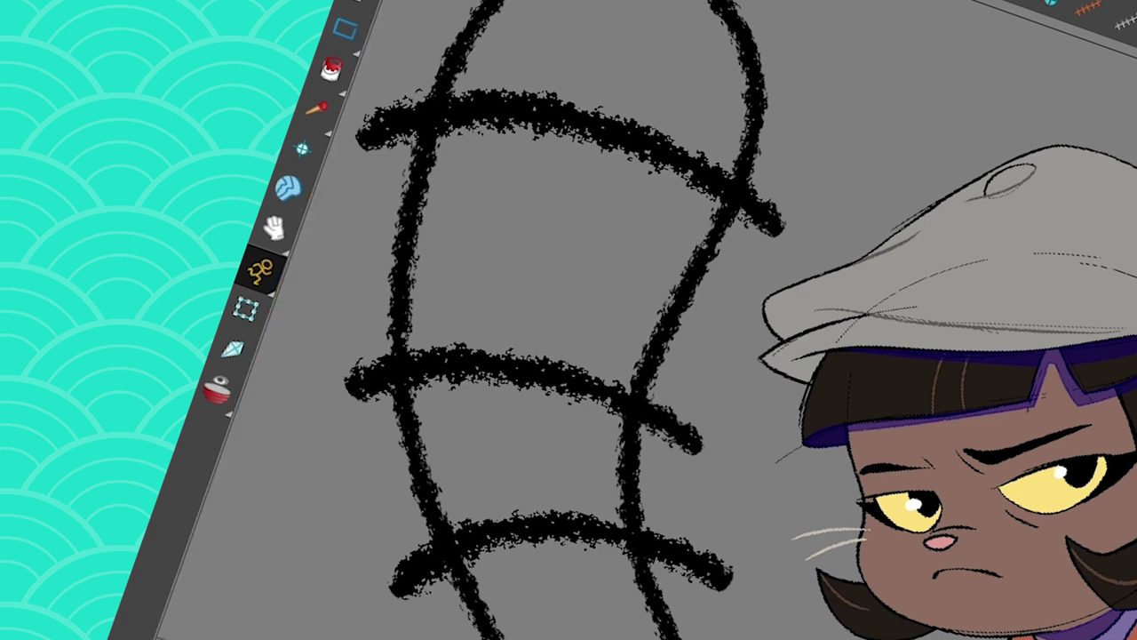
Step: Trim the overhanging ends of the three bands on both sides of the loop and select the uppermost band to check its ends
drag(772, 184, 748, 233)
drag(689, 352, 664, 444)
drag(671, 528, 677, 590)
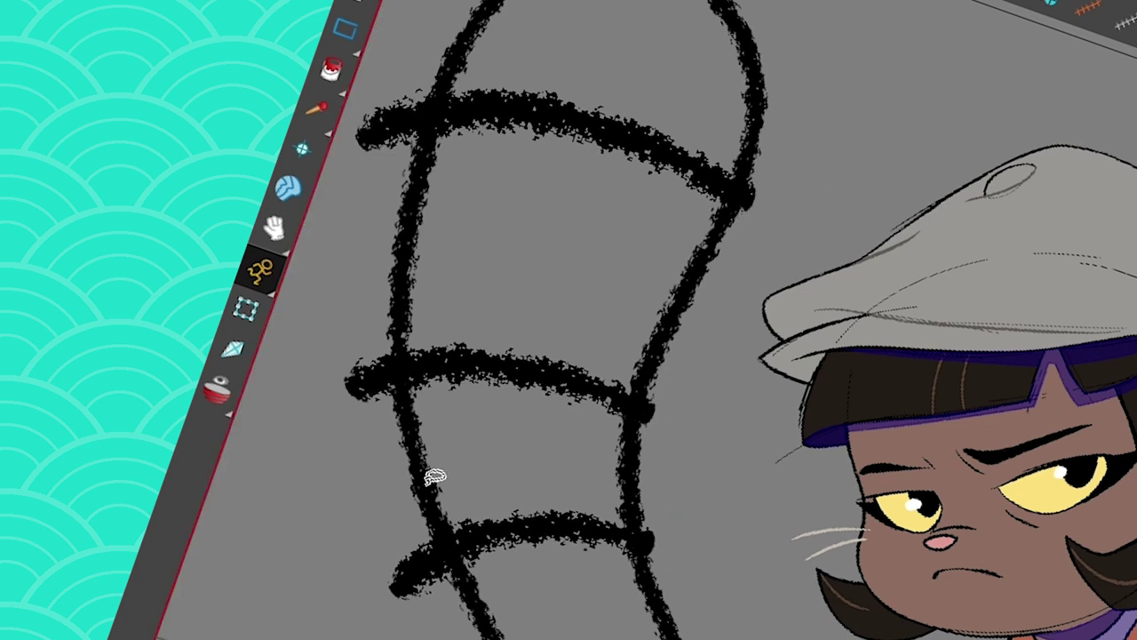
click(426, 573)
click(373, 364)
click(395, 133)
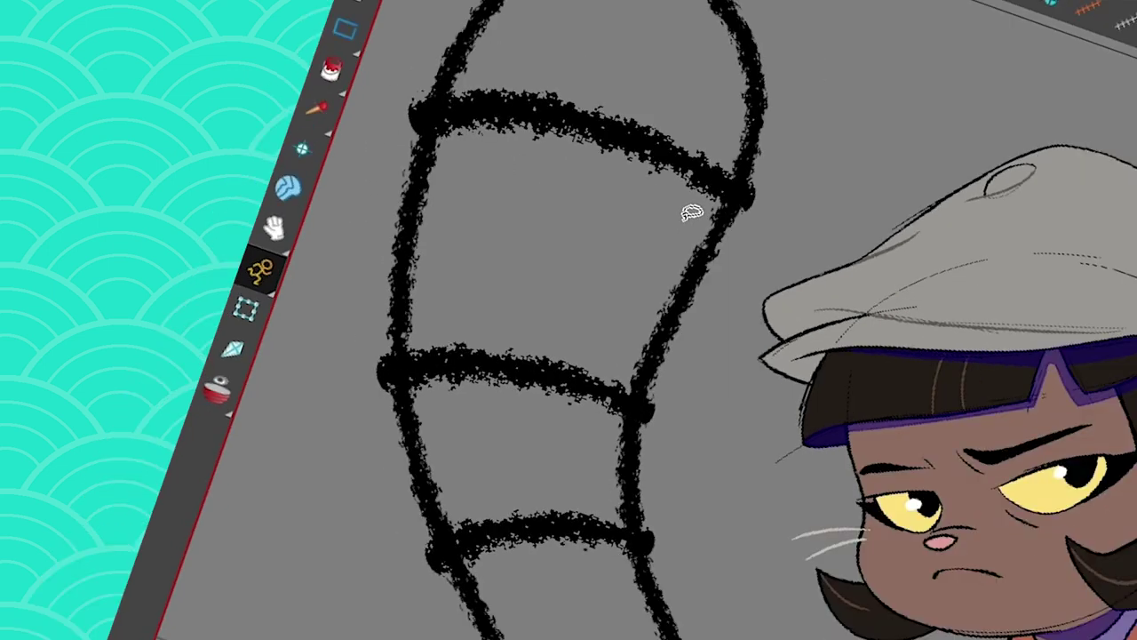
click(650, 125)
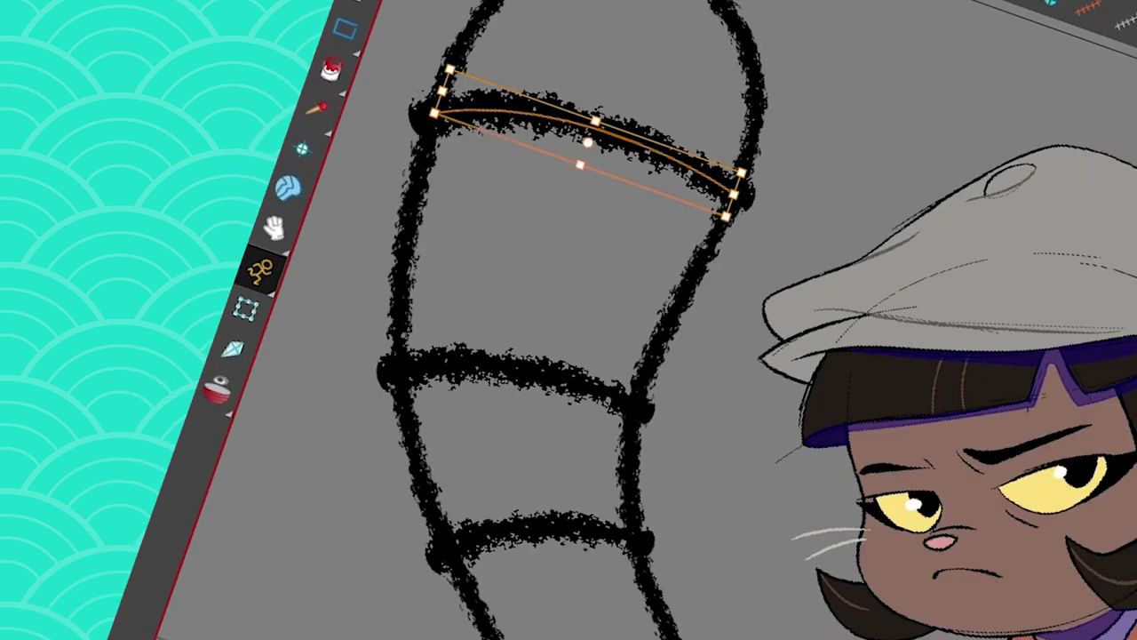
click(538, 2)
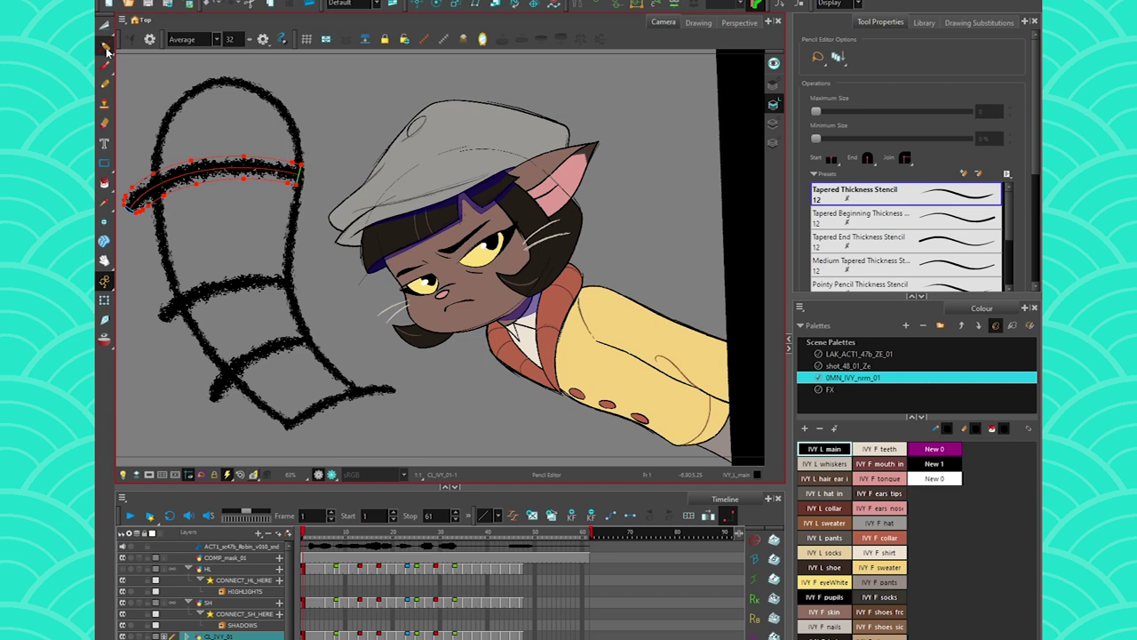
Step: Pencil an upright stroke and a curved stroke crossing its upper part beside the character's ear
click(105, 85)
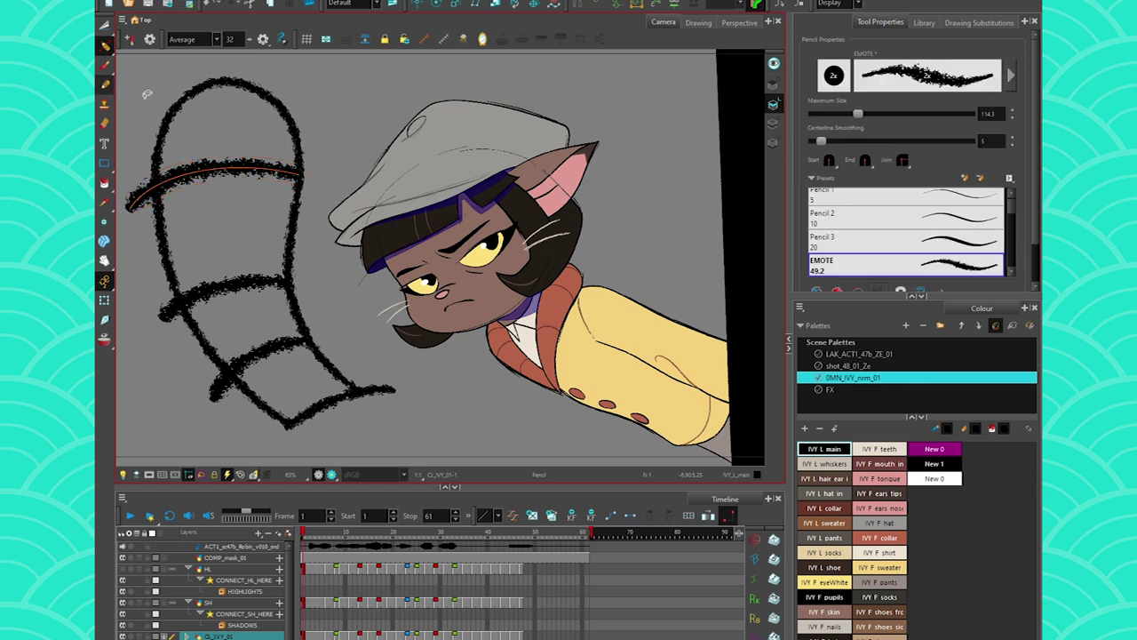
drag(674, 125, 671, 255)
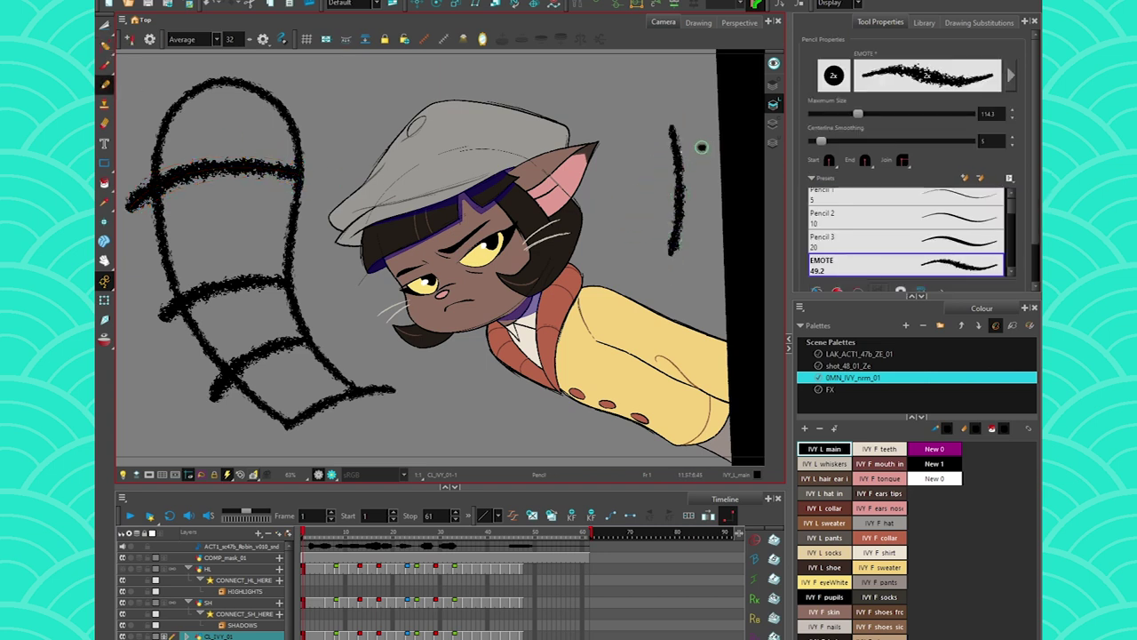
drag(701, 143, 623, 204)
Step: Try trimming the overhanging ends of the crossed strokes with the Cutter in two different passes, undoing the cuts each time
click(105, 25)
mouse_move(685, 137)
mouse_down()
mouse_move(666, 139)
mouse_move(684, 127)
mouse_up()
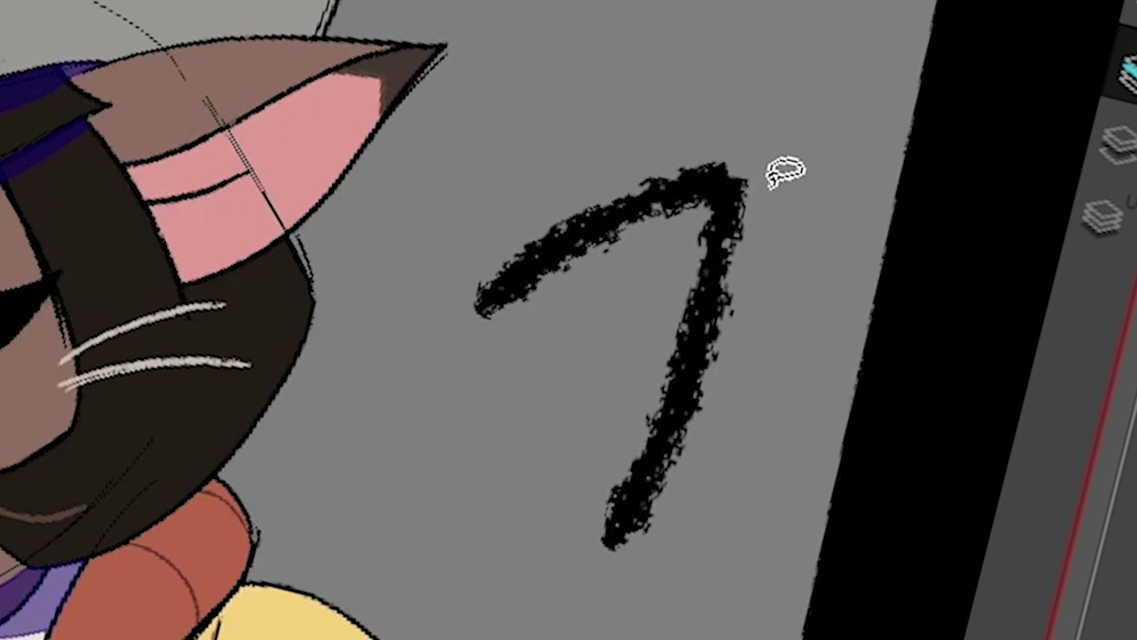
key(ctrl+z)
key(ctrl+z)
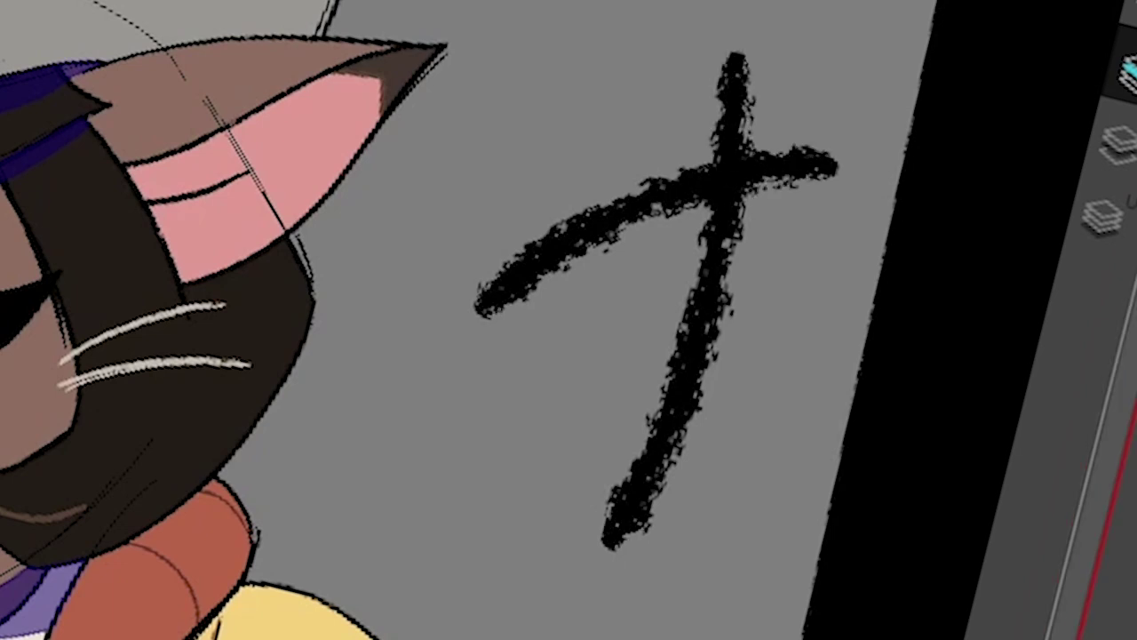
mouse_move(789, 193)
mouse_down()
mouse_move(805, 131)
mouse_move(693, 140)
mouse_up()
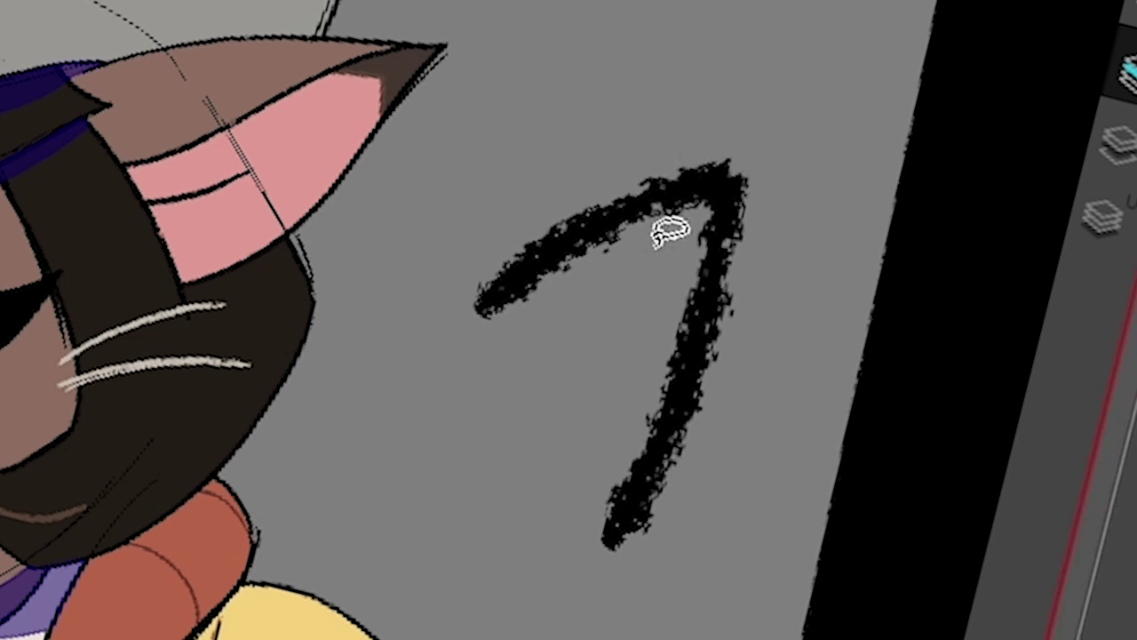
key(ctrl+z)
key(ctrl+z)
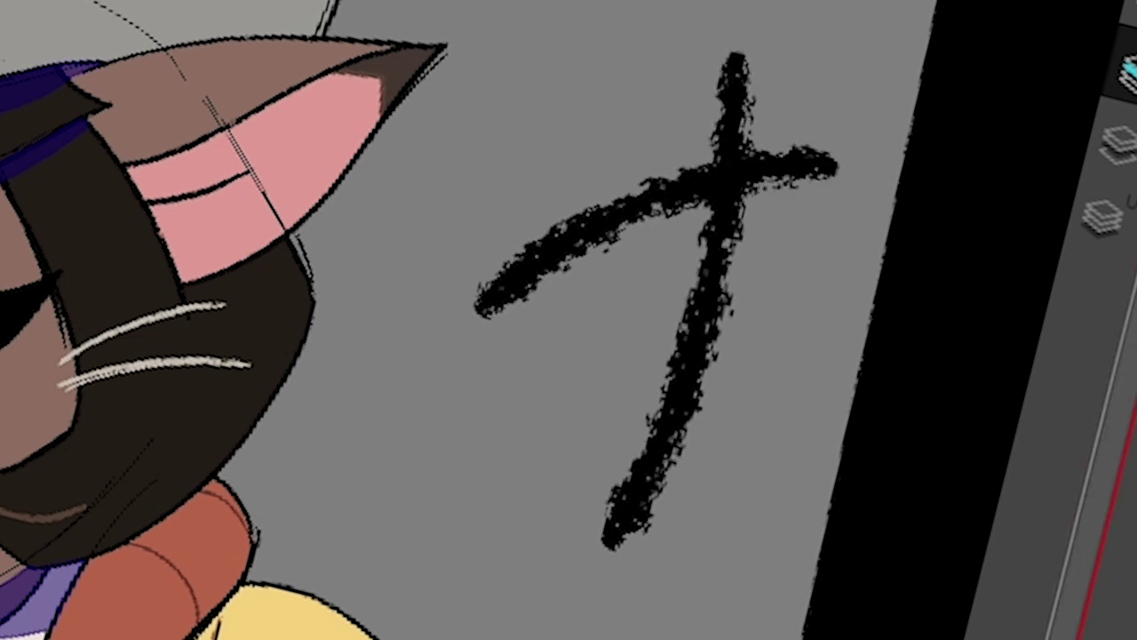
Step: Trim the overhanging ends where the two short strokes cross beside the ear
mouse_move(794, 115)
mouse_down()
mouse_move(786, 206)
mouse_move(714, 145)
mouse_up()
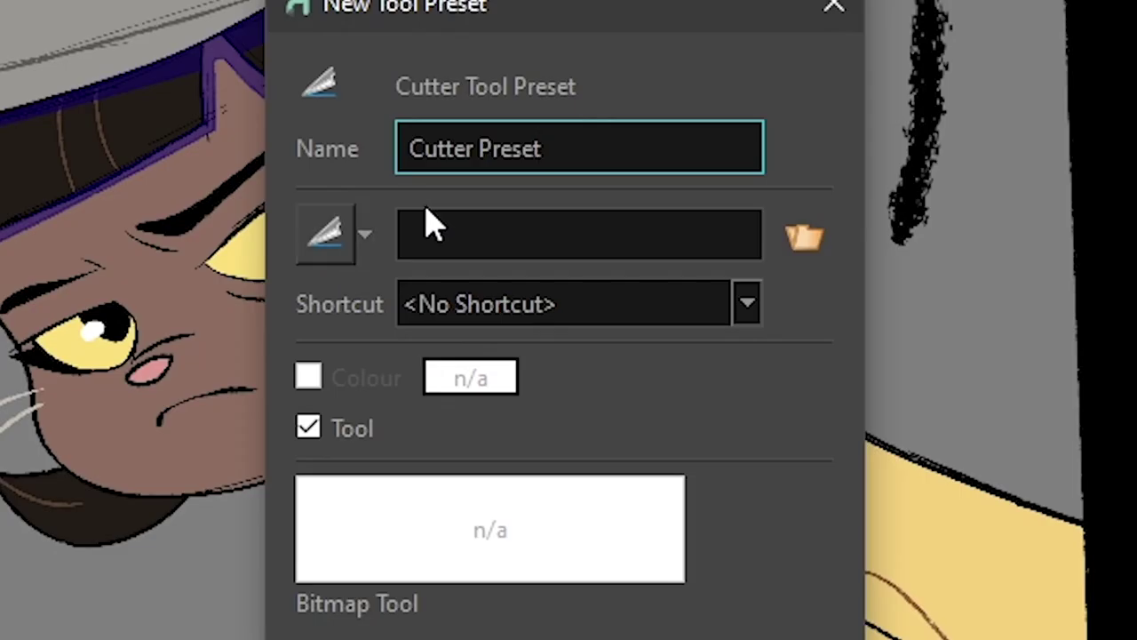
Step: Create a Cutter tool preset named ROUND, keeping the default icon and no shortcut
key(ctrl+a)
text(ROUND)
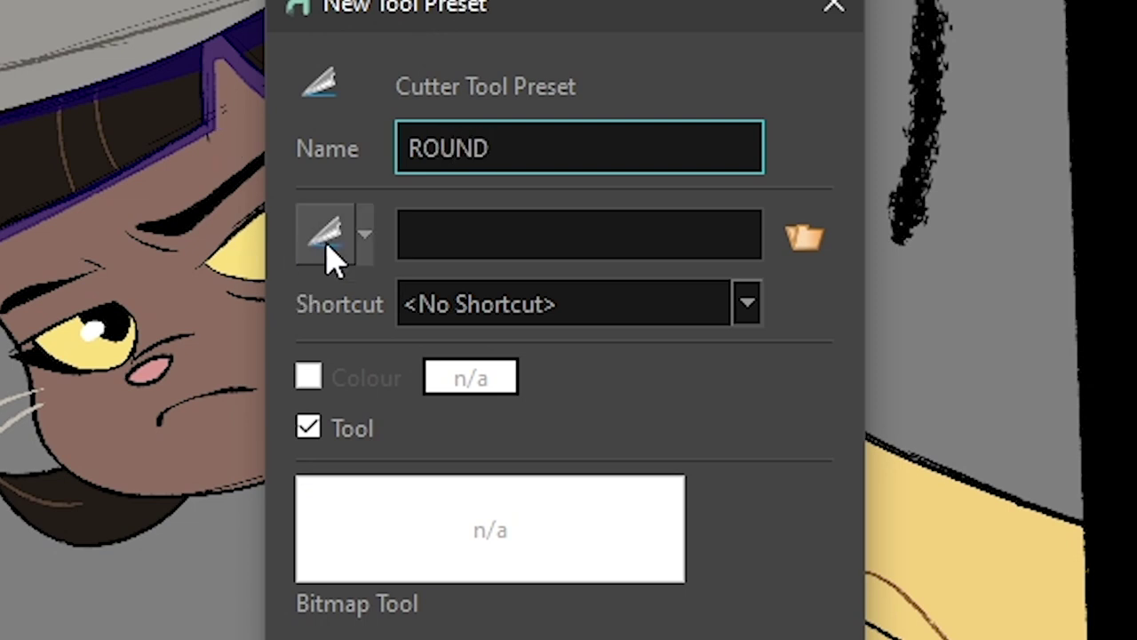
click(363, 235)
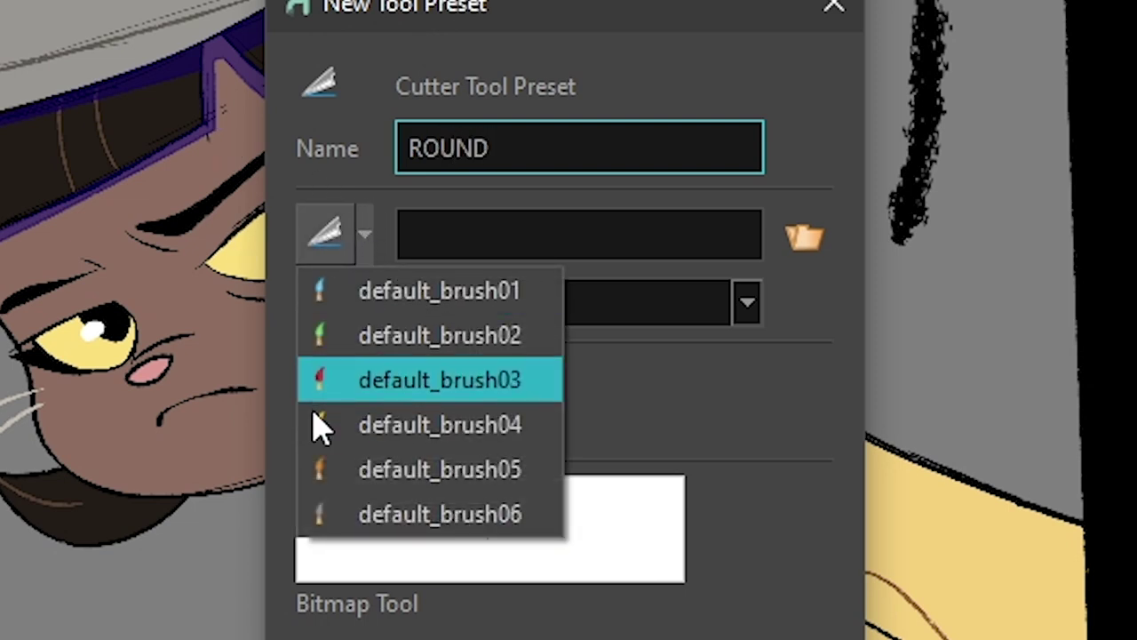
click(365, 235)
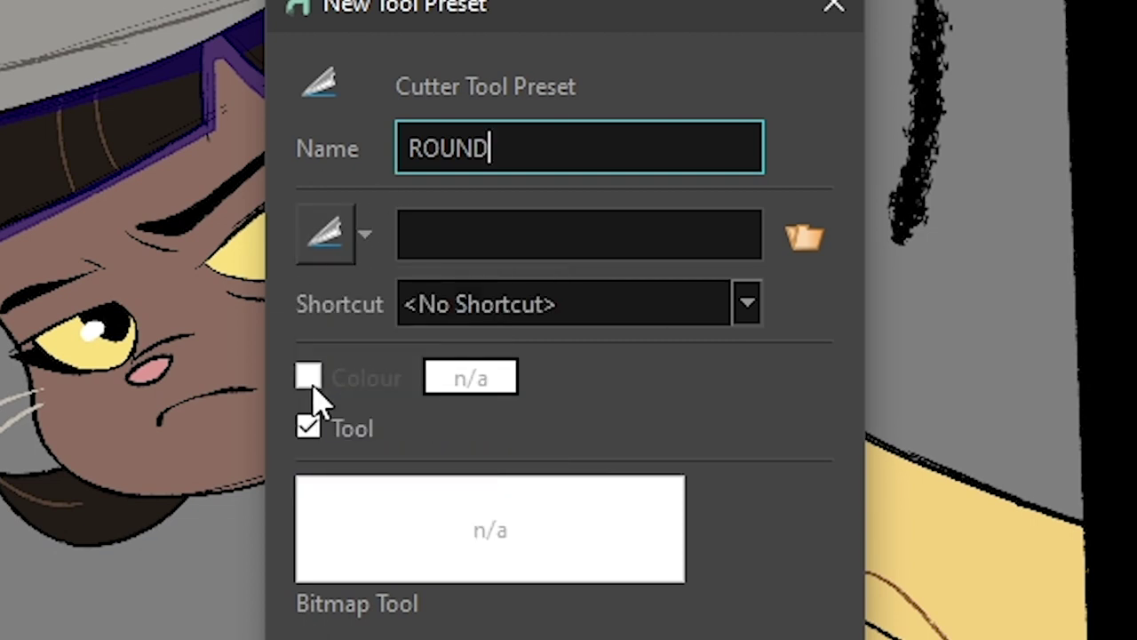
click(432, 306)
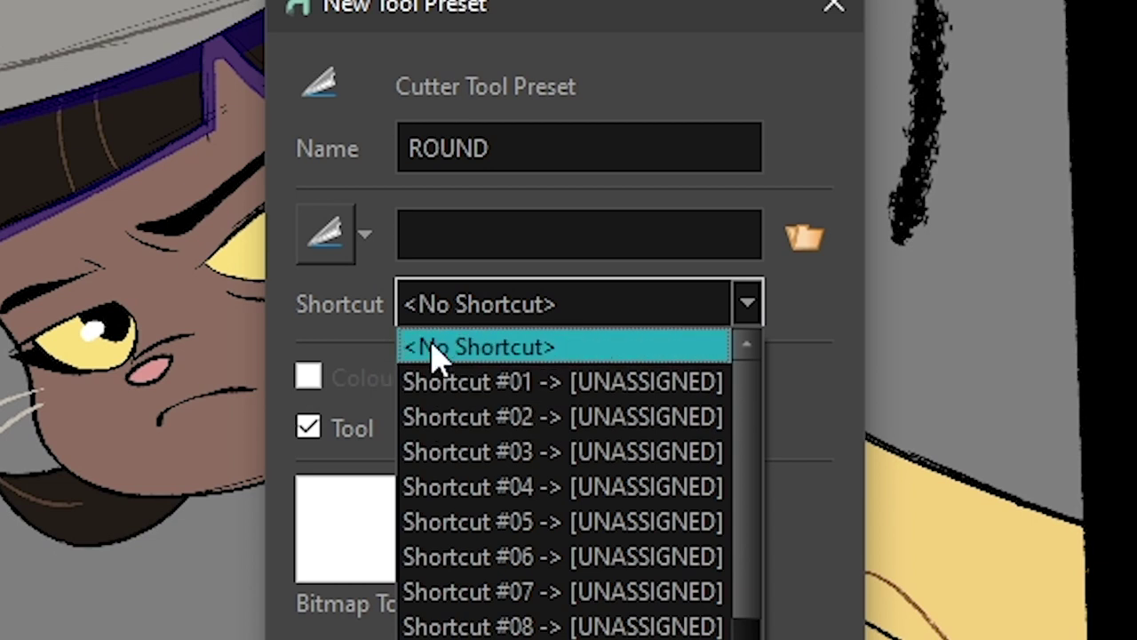
click(436, 306)
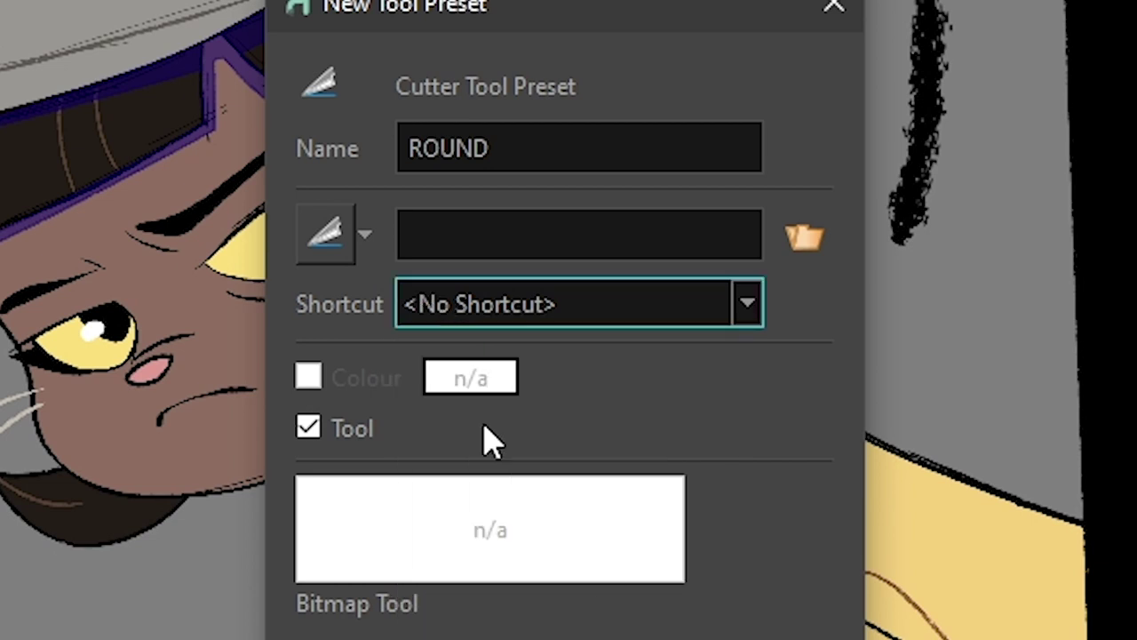
double_click(510, 149)
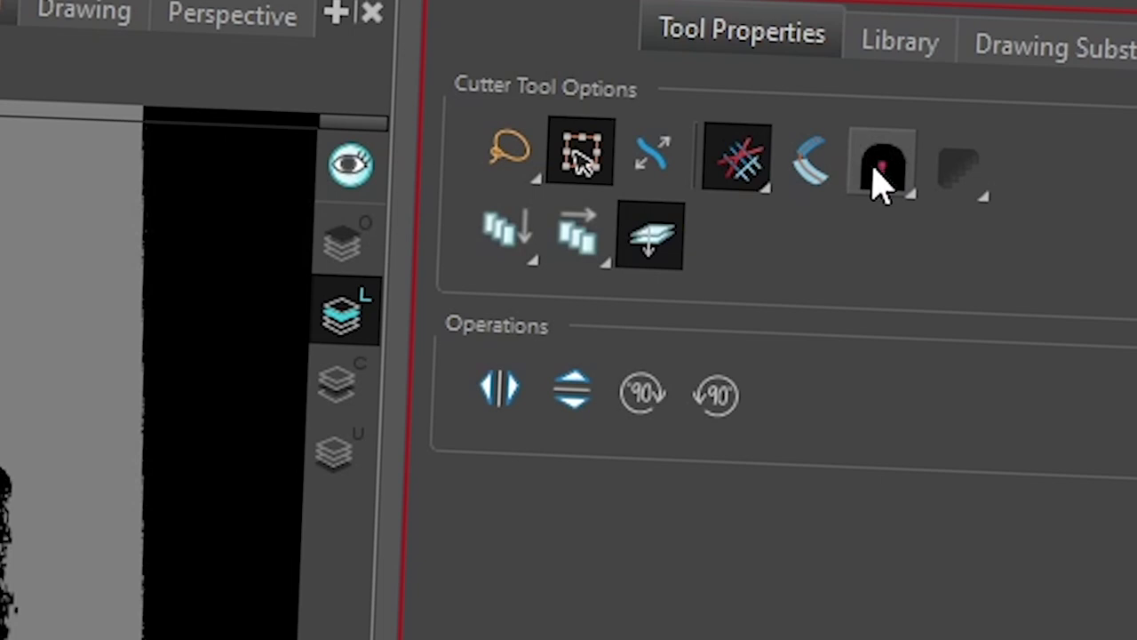
Step: Set the Cutter's tip style to Flat and save it as a tool preset named FLAT
click(882, 173)
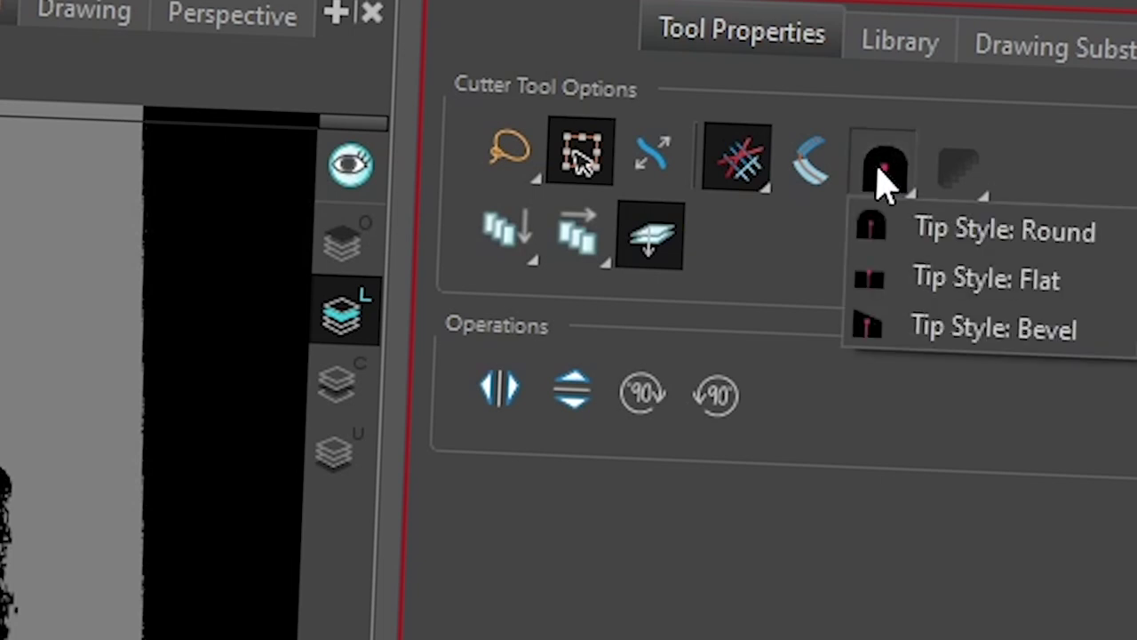
click(904, 286)
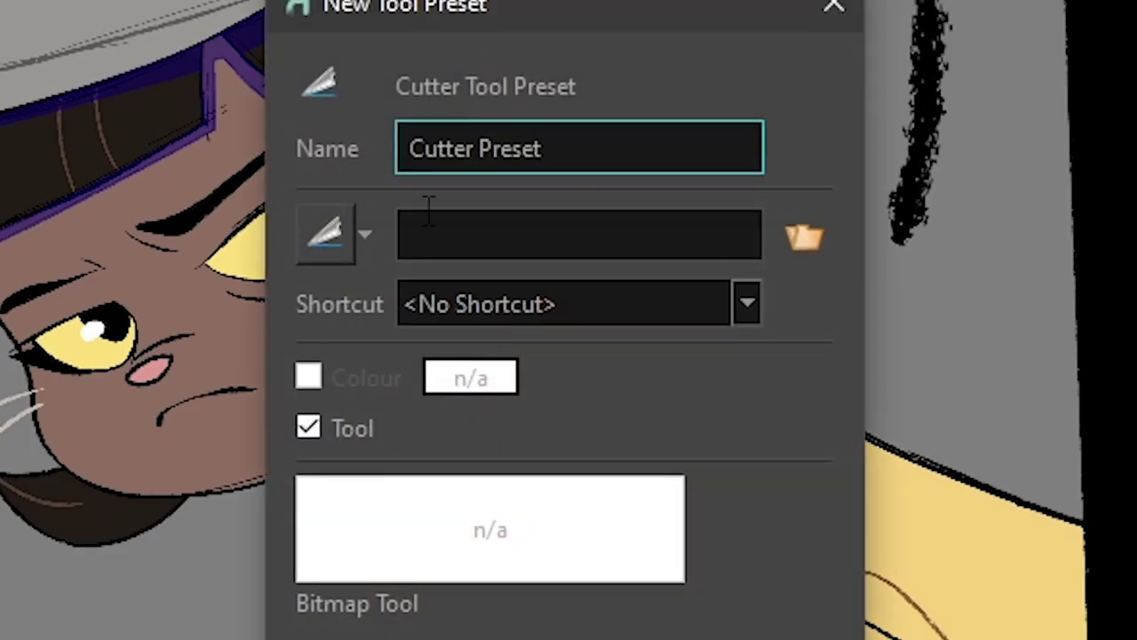
key(BackSpace)
key(BackSpace)
key(BackSpace)
key(BackSpace)
key(BackSpace)
key(BackSpace)
key(BackSpace)
key(BackSpace)
key(BackSpace)
key(BackSpace)
key(BackSpace)
key(BackSpace)
key(BackSpace)
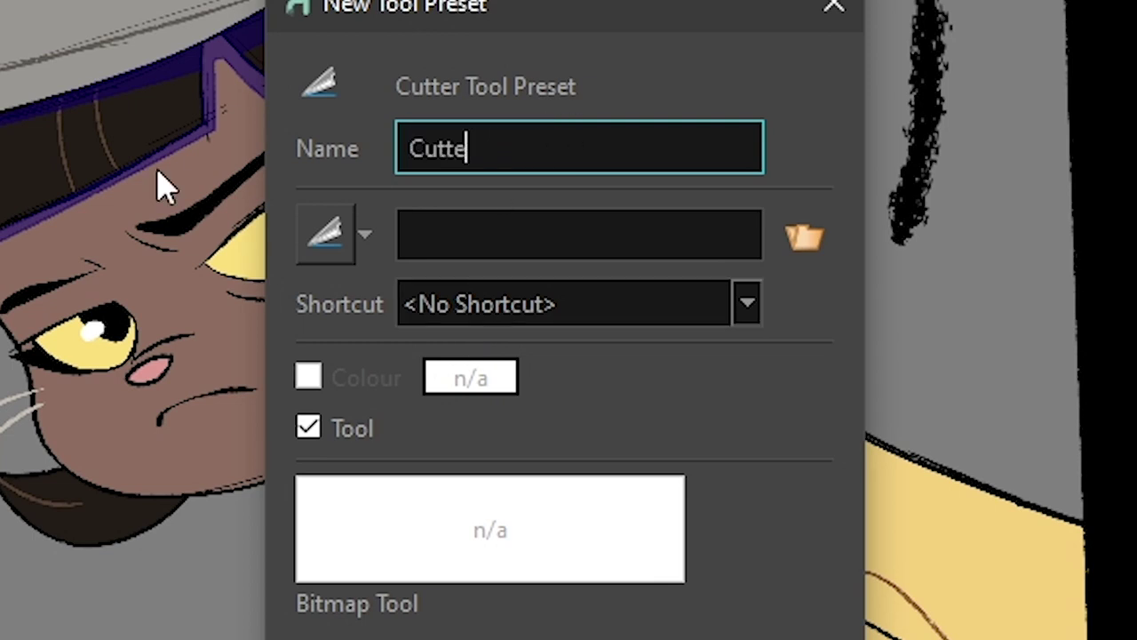
text(FLAT)
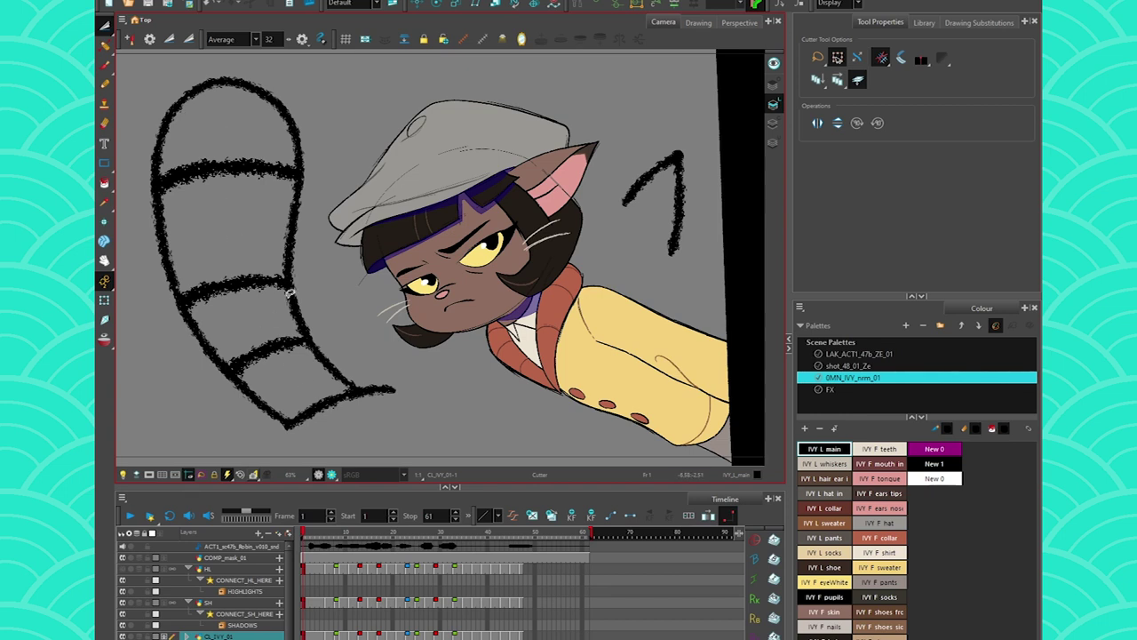
Step: Select and delete the black practice pencil strokes on both sides of the character
click(111, 31)
click(128, 26)
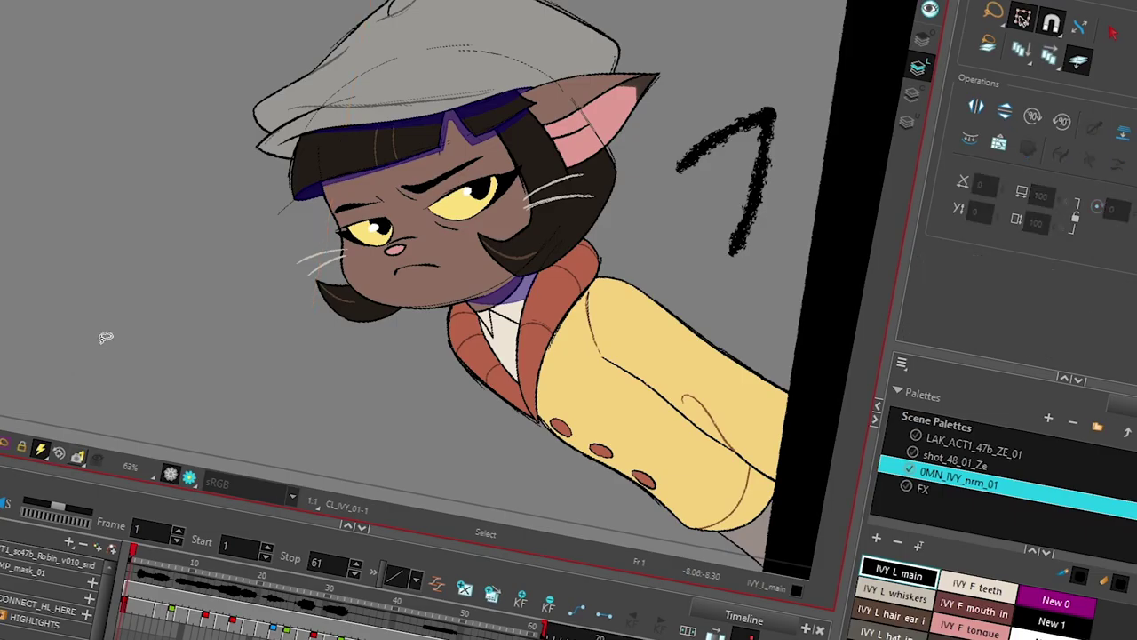
click(775, 118)
key(Delete)
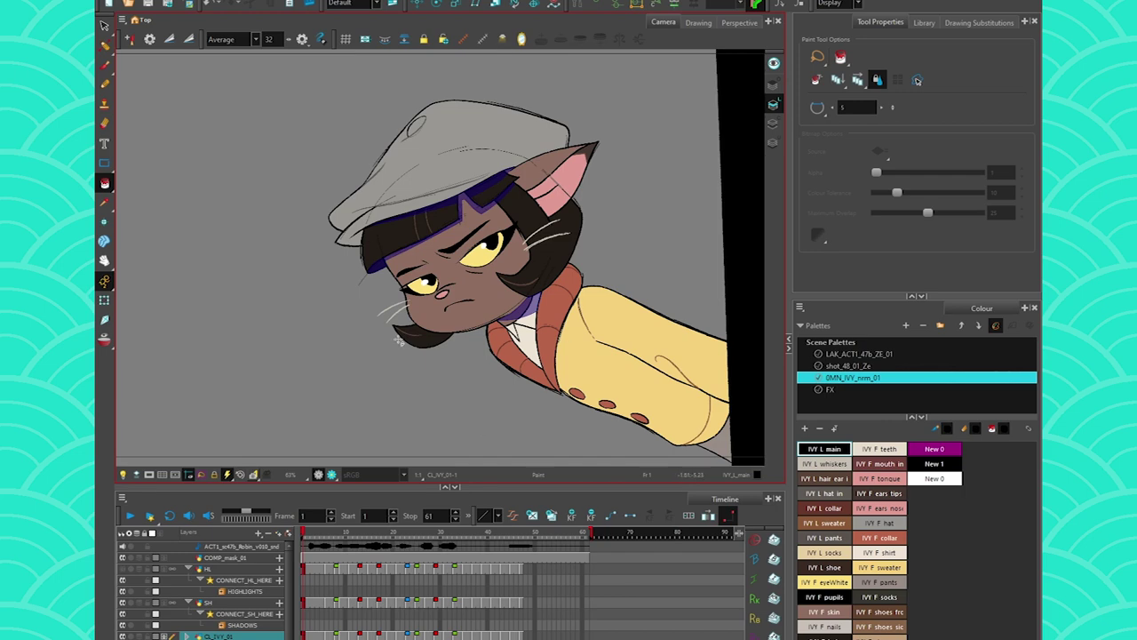
Step: Activate the Paint tool with the IVY F skin colour swatch
scroll(402, 282, up, 1)
scroll(402, 281, up, 2)
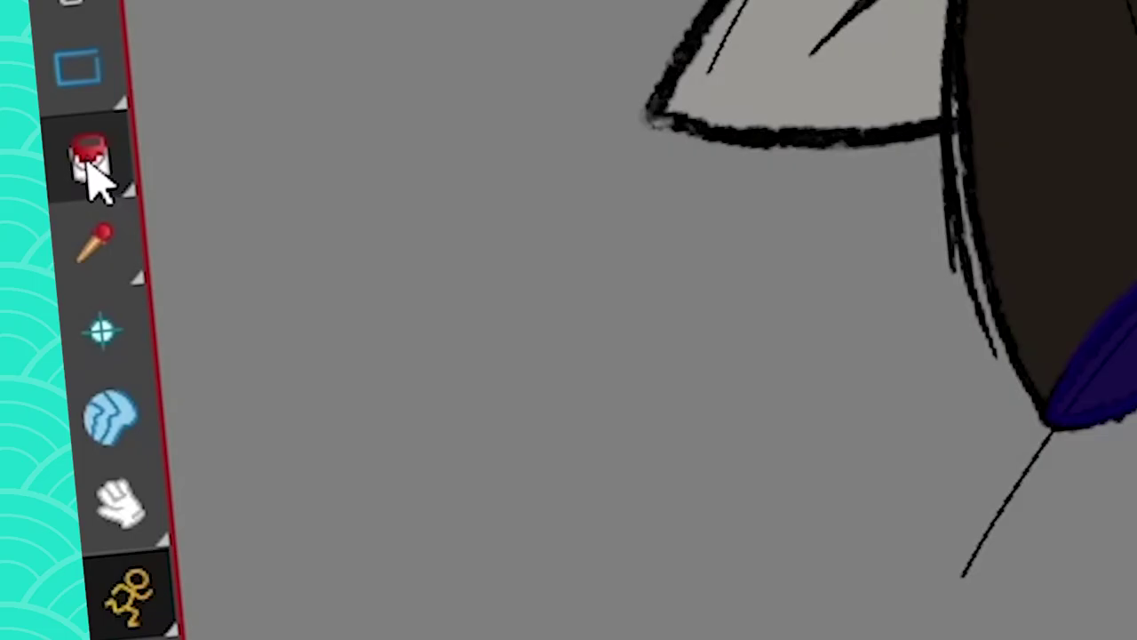
click(90, 160)
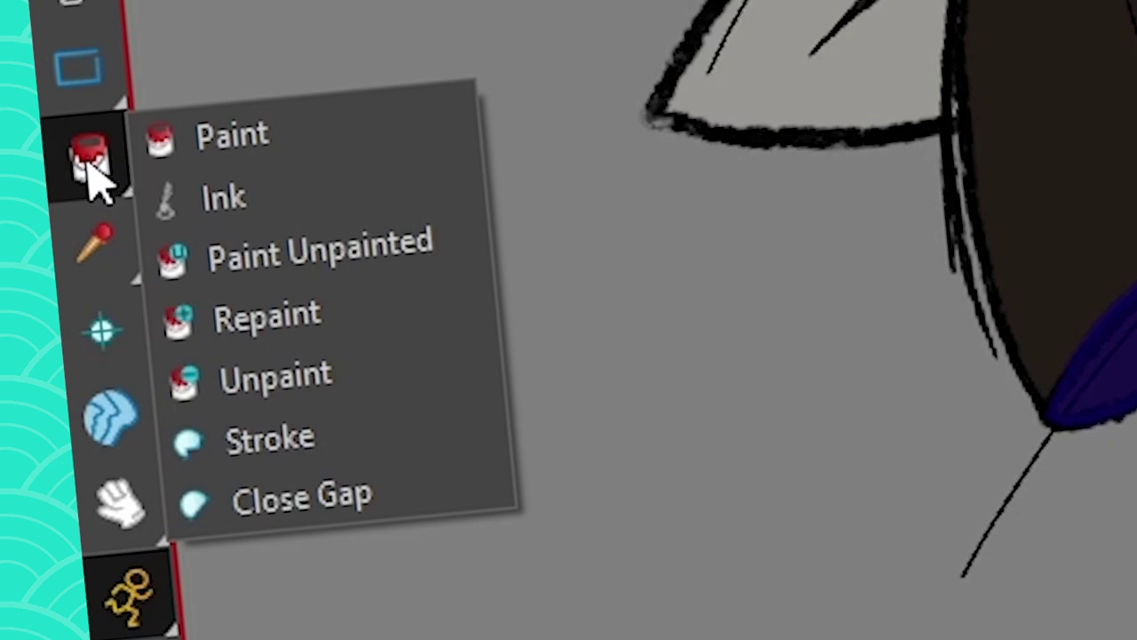
click(89, 160)
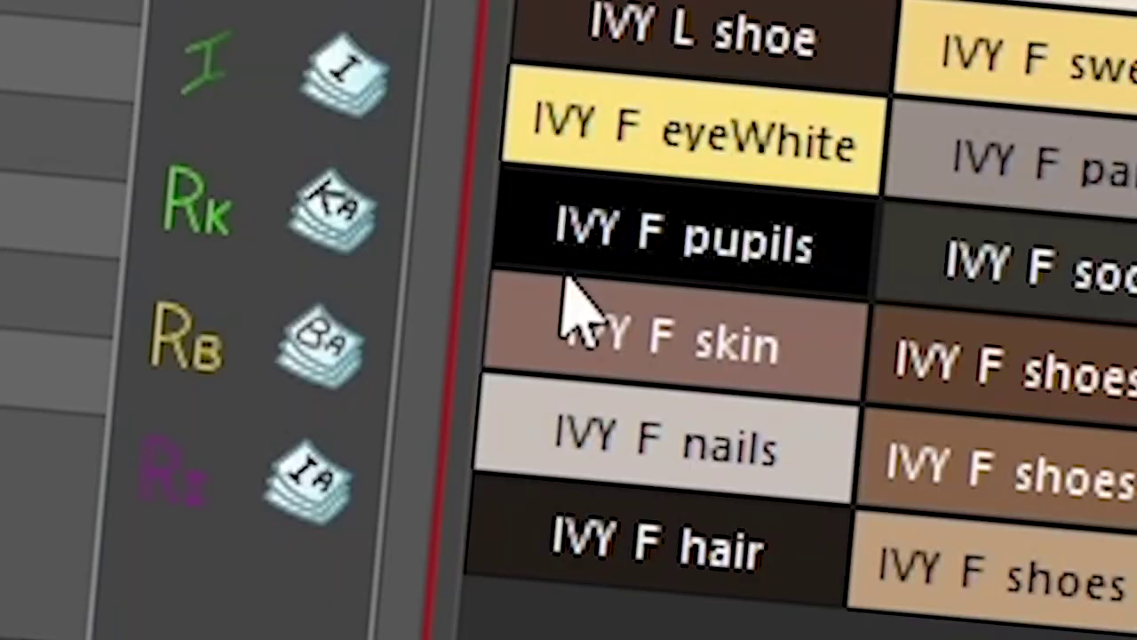
click(573, 309)
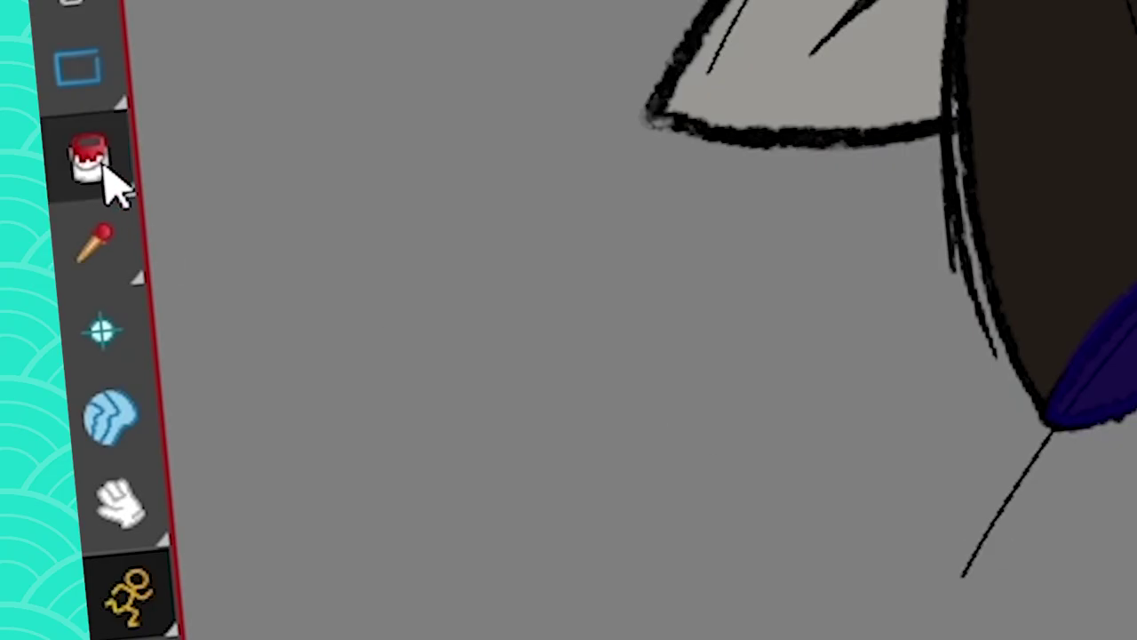
click(91, 162)
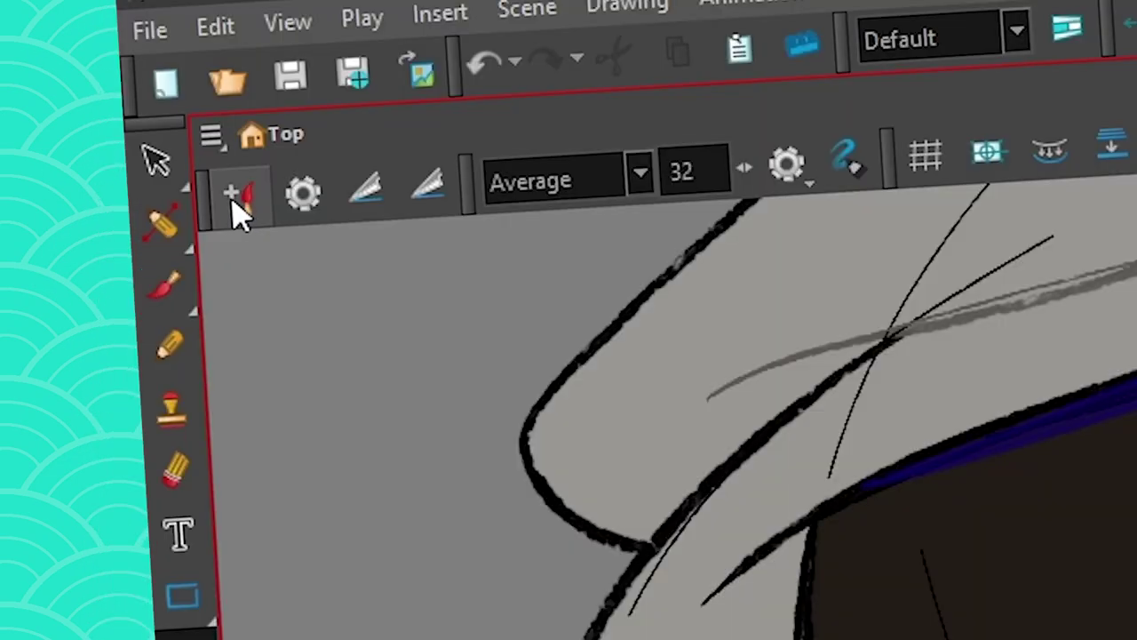
Step: Create a Paint tool preset named IVY_skin that stores both colour and tool, with no shortcut
click(240, 209)
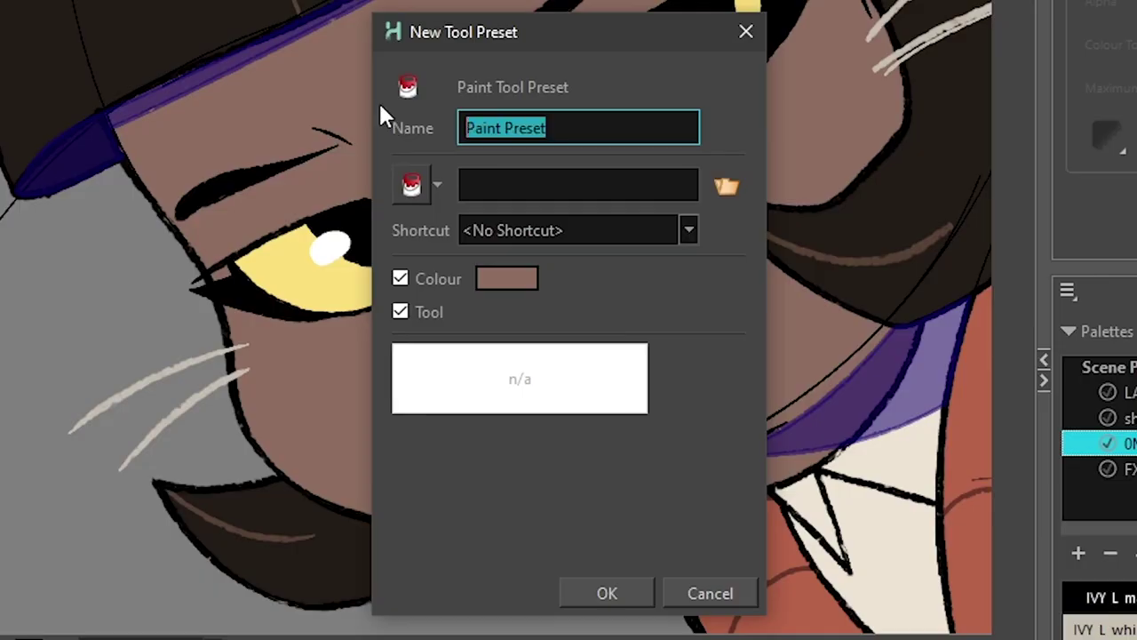
text(IVY_skin)
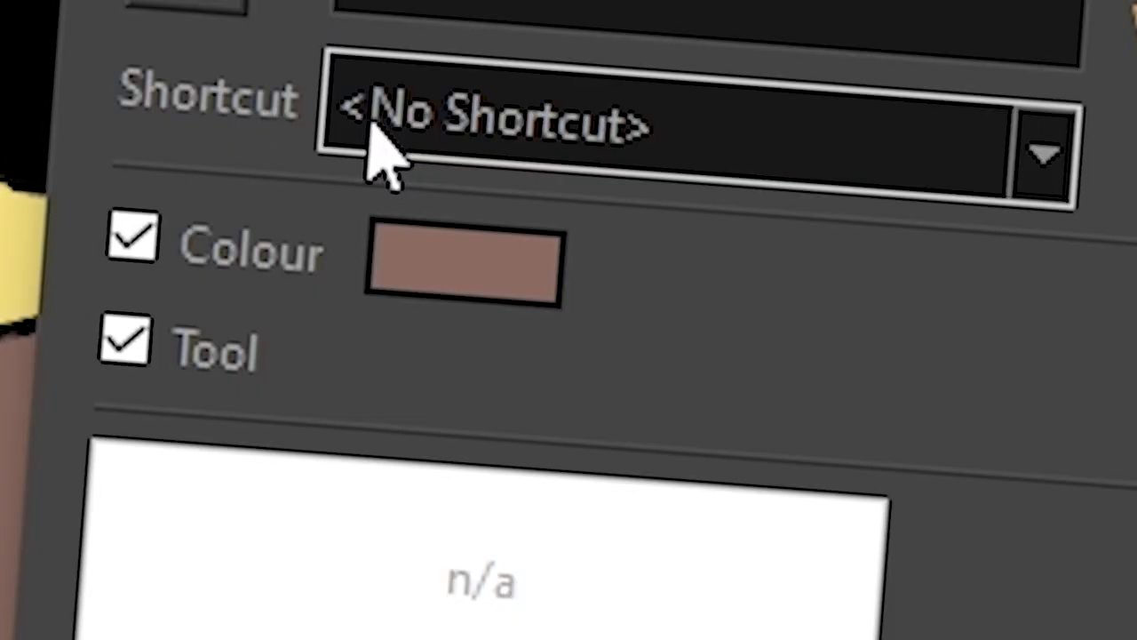
click(469, 333)
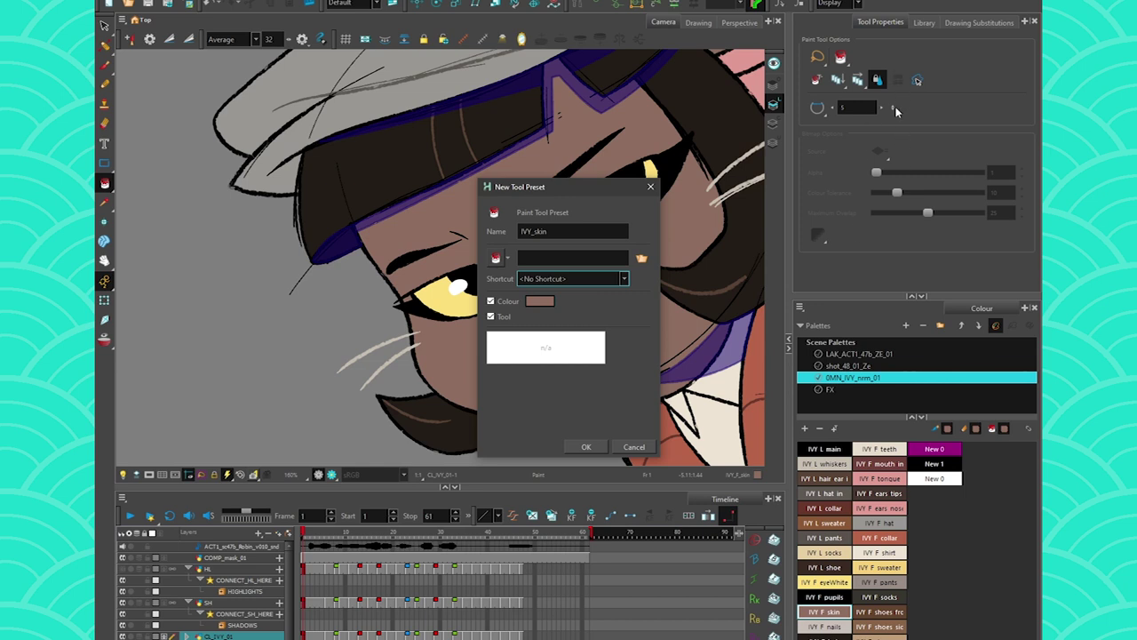
click(586, 446)
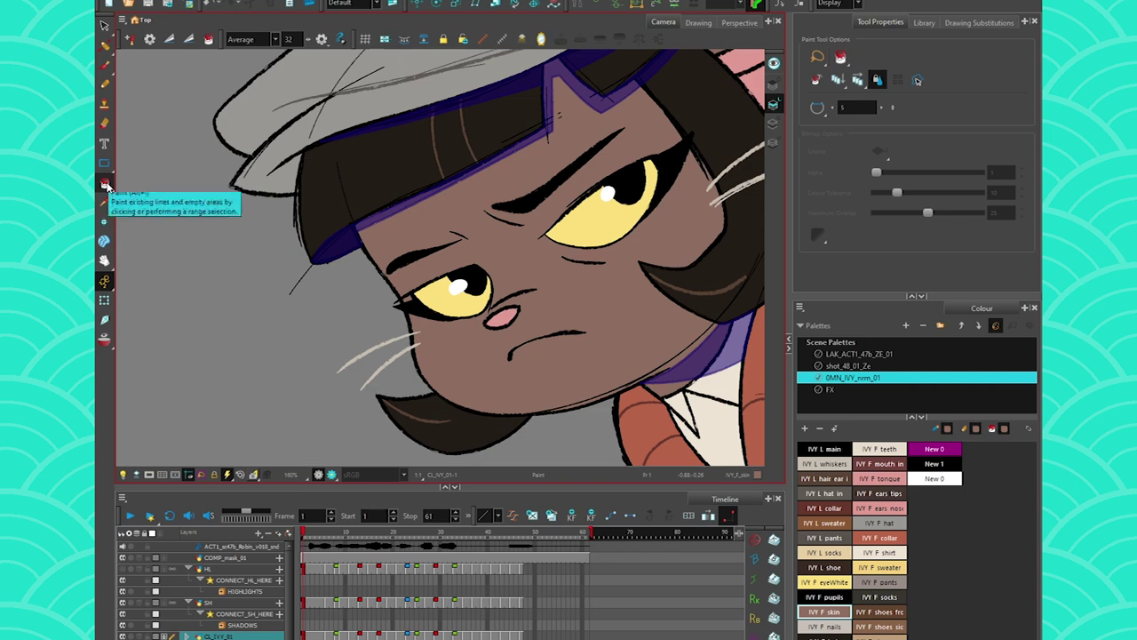
Step: Look through the tool properties of the Eraser, Stamp and Brush
click(105, 109)
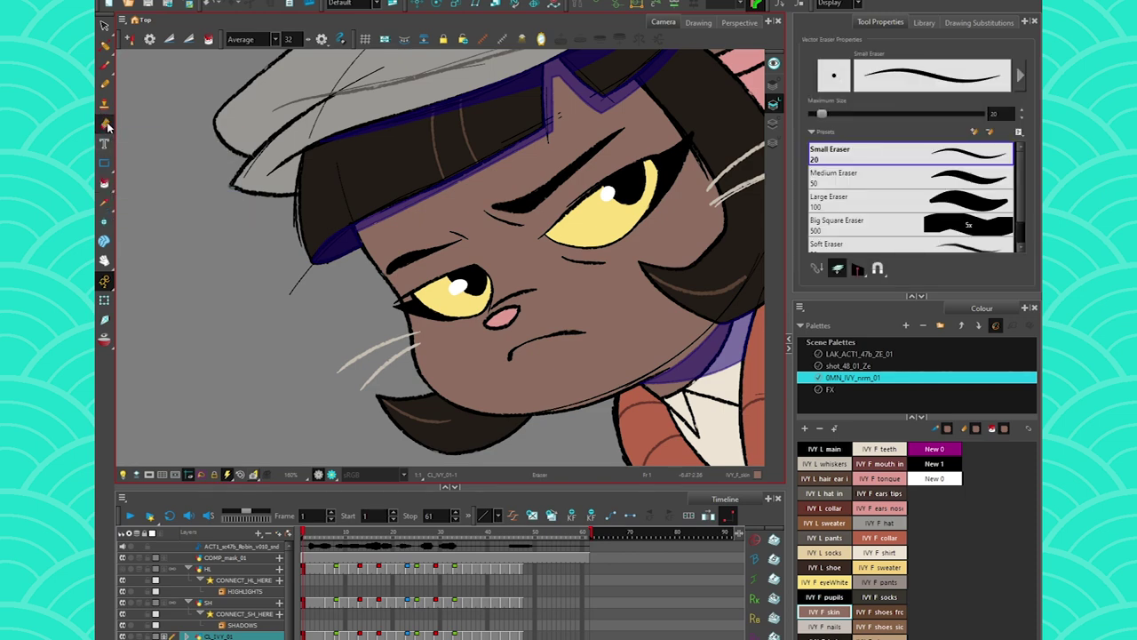
click(130, 39)
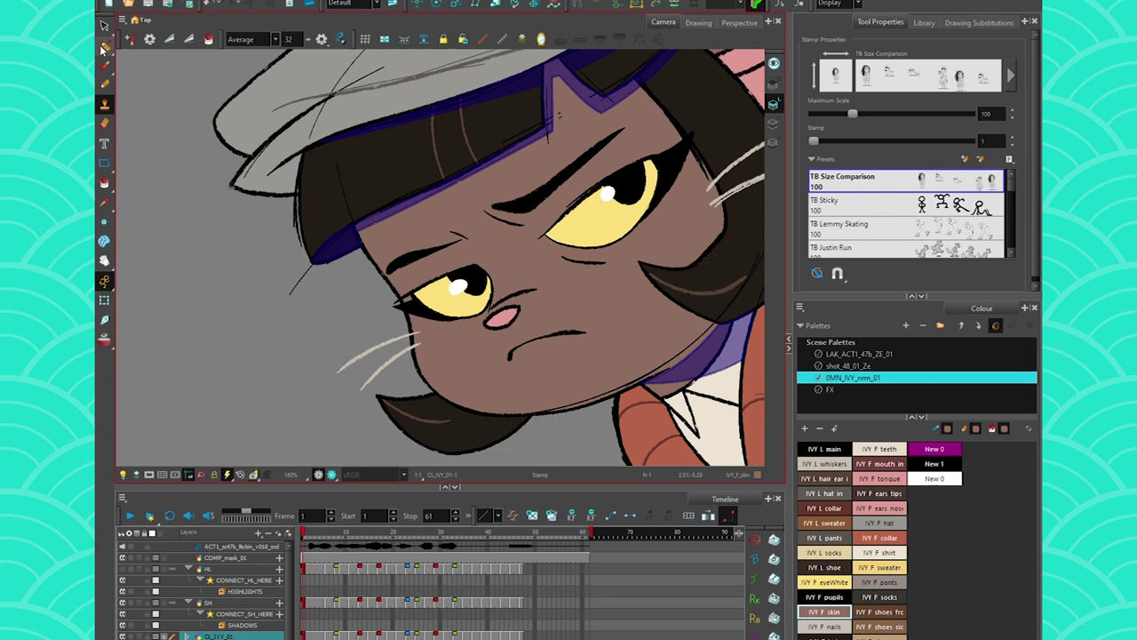
click(104, 64)
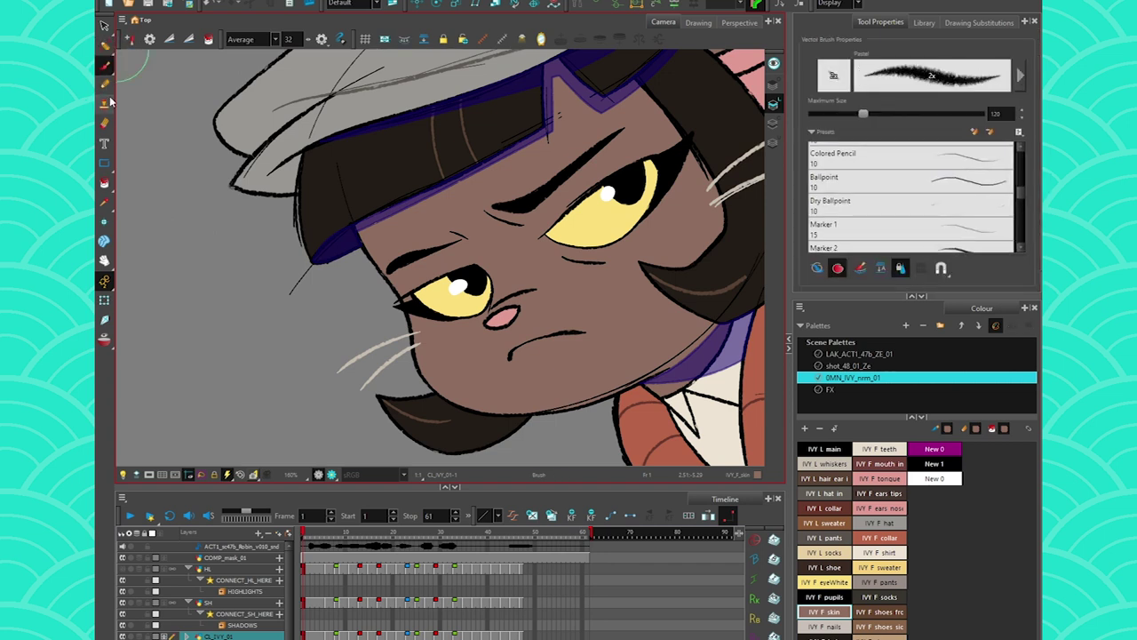